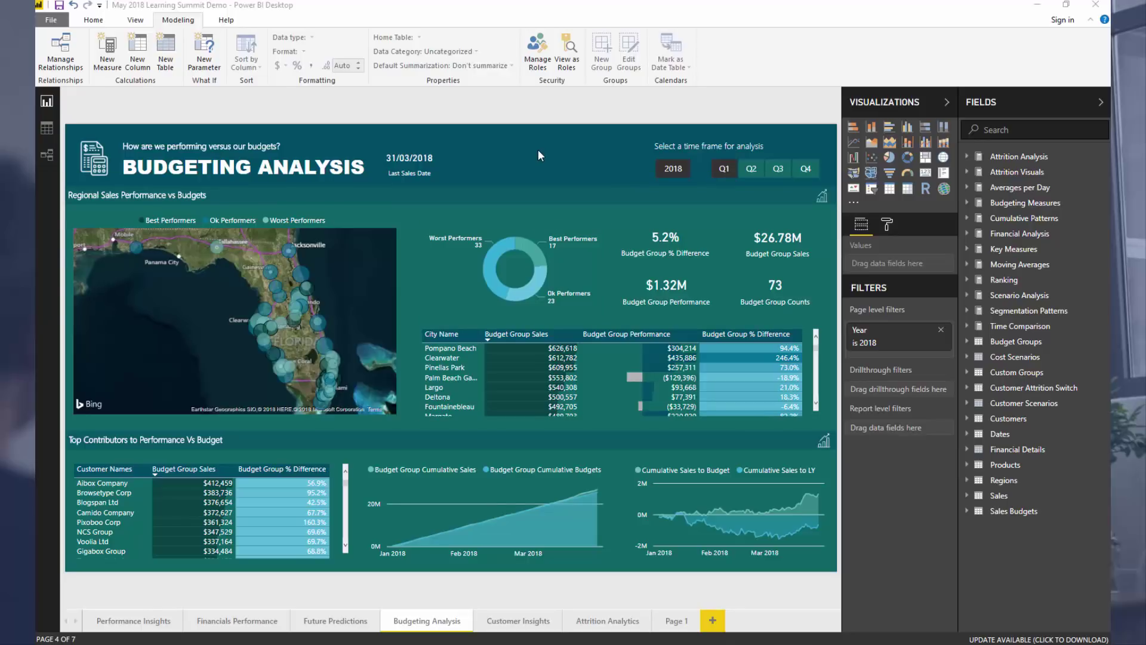
Step: Collapse the report's side panes and show the Sales Budgets table in the data view
{"action": "left_click", "coordinate": [946, 102]}
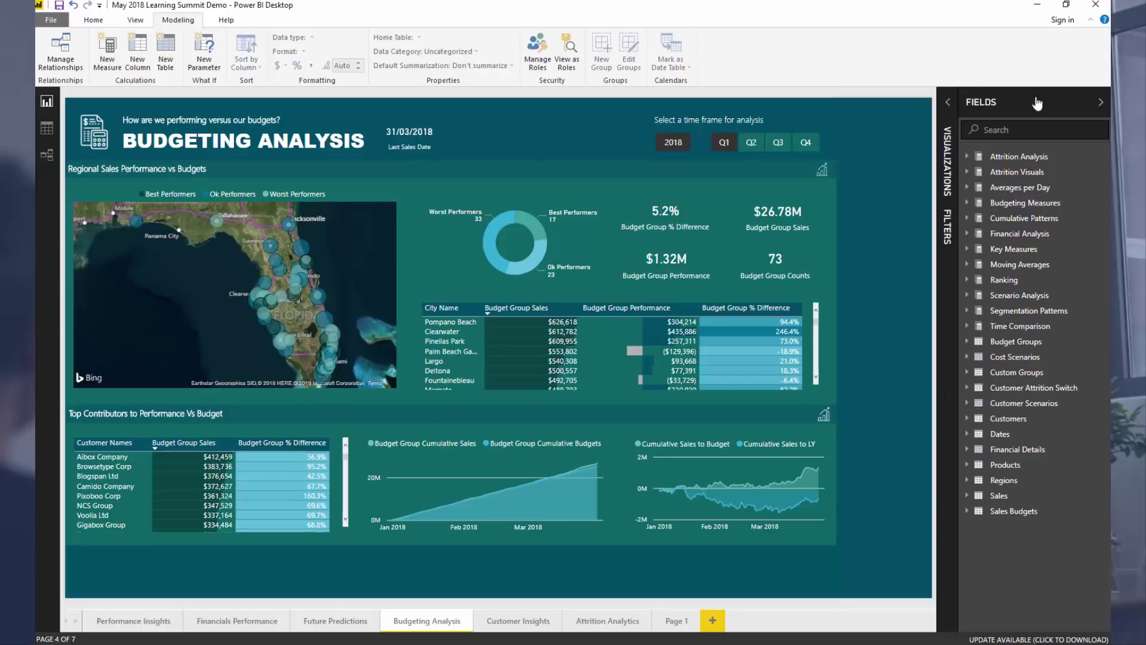
{"action": "left_click", "coordinate": [1101, 102]}
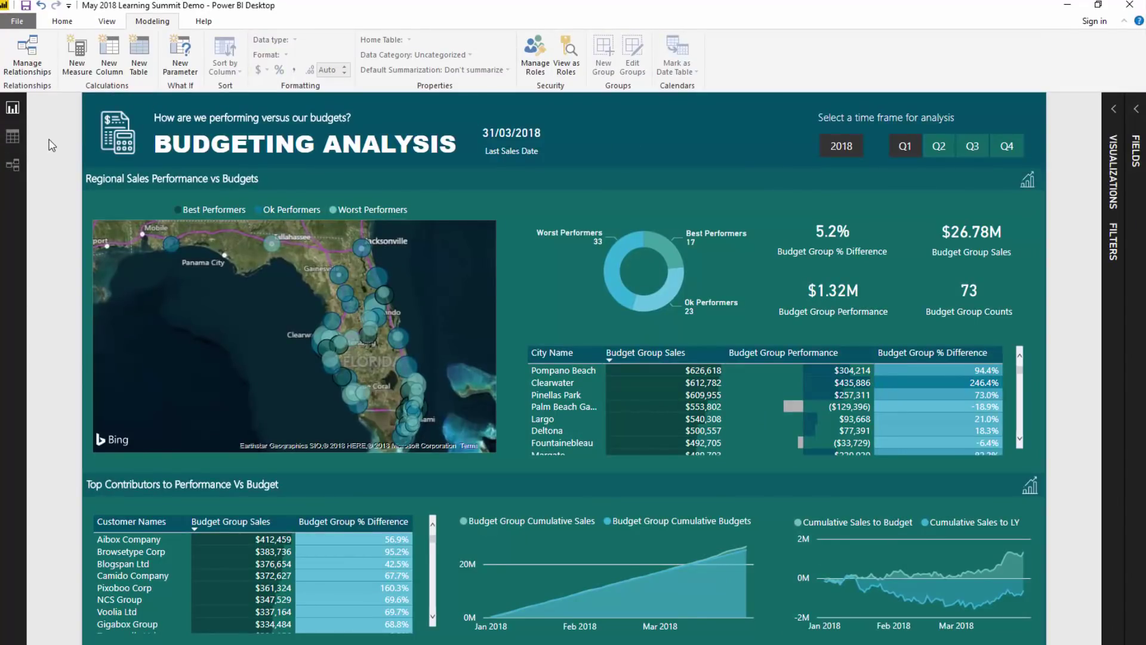
{"action": "left_click", "coordinate": [11, 139]}
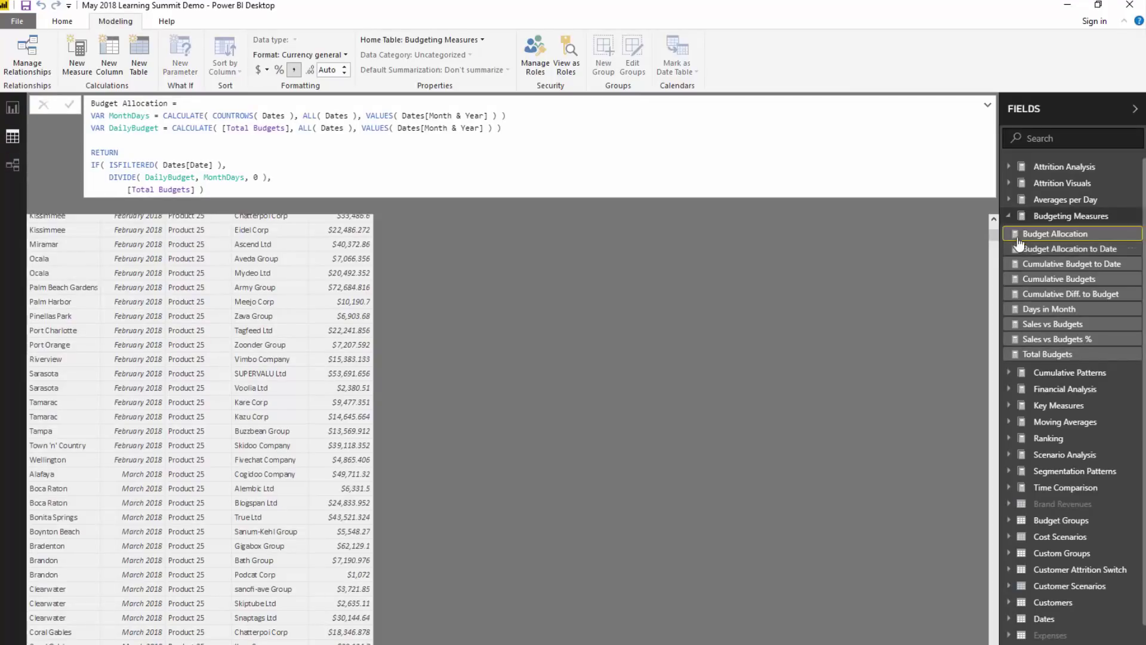
{"action": "left_click", "coordinate": [1022, 217]}
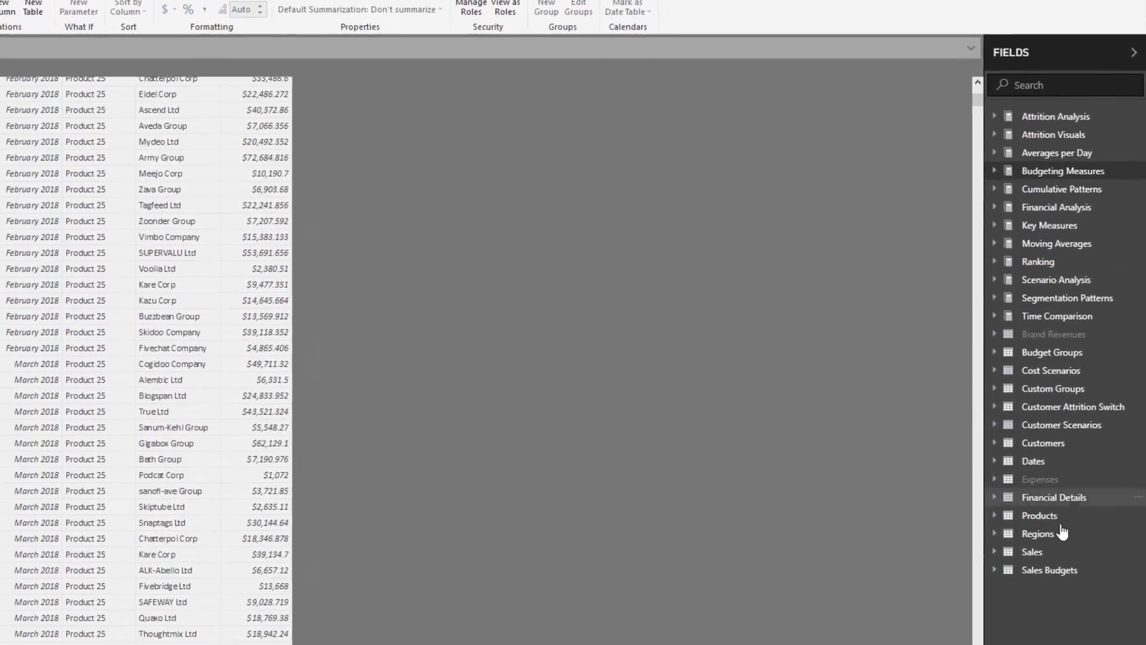
{"action": "left_click", "coordinate": [1055, 577]}
Step: Examine the Month & Year, Sales Budgets, City Name, Product Name and Customer Names columns of the Sales Budgets table
{"action": "left_click", "coordinate": [127, 124]}
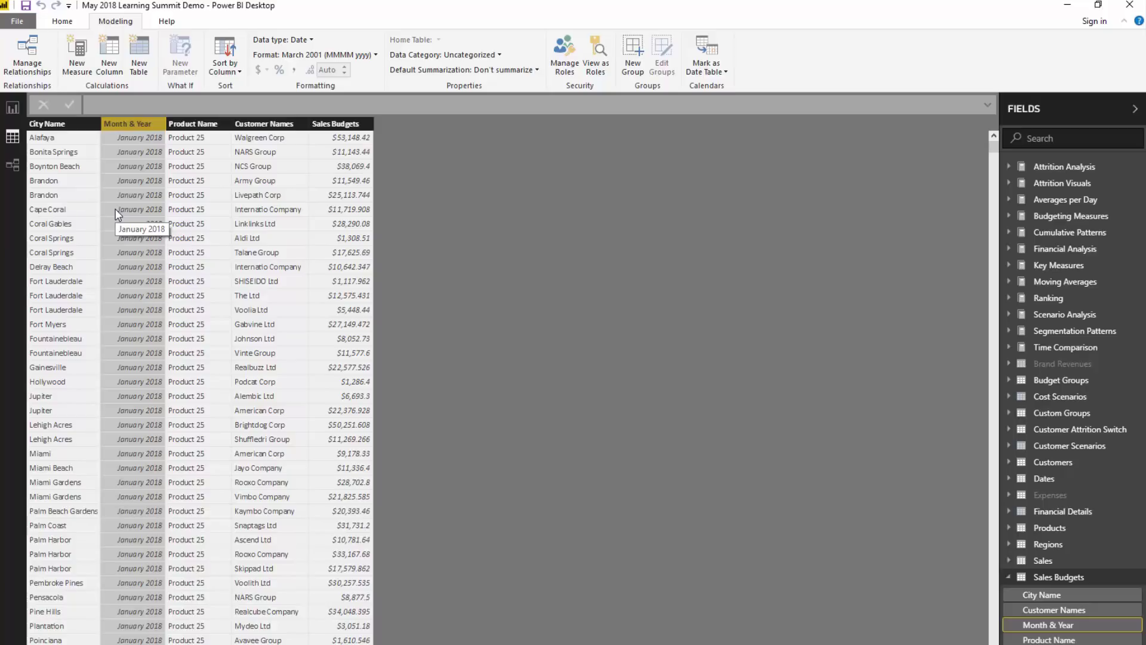
{"action": "left_click", "coordinate": [339, 125]}
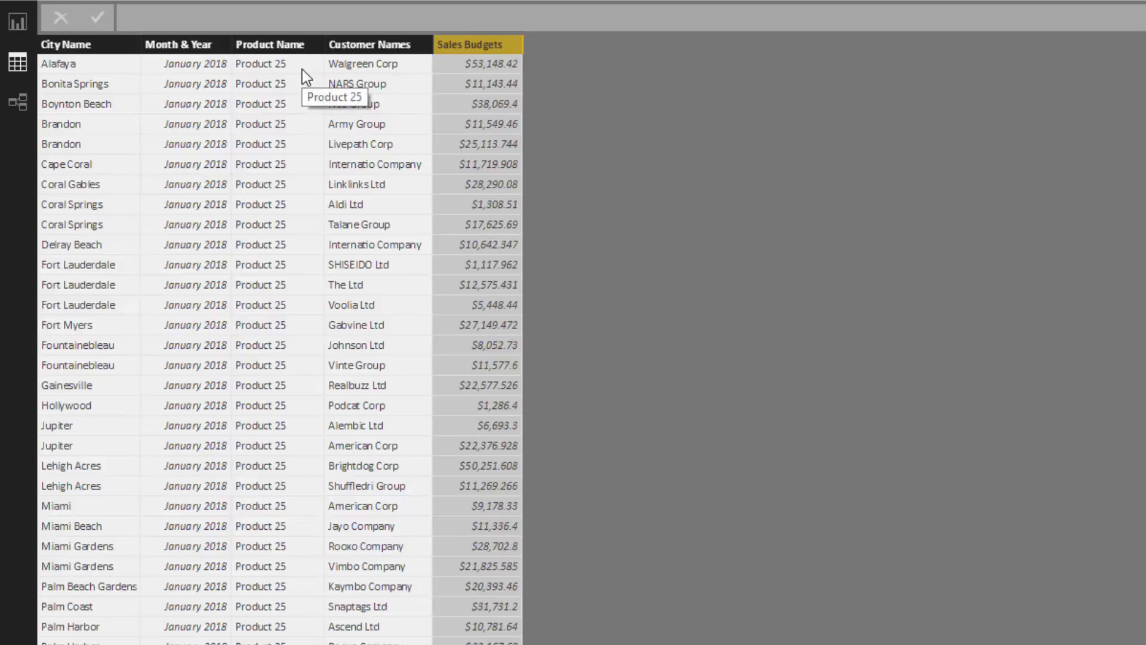
{"action": "left_click", "coordinate": [74, 45]}
{"action": "left_click", "coordinate": [254, 44]}
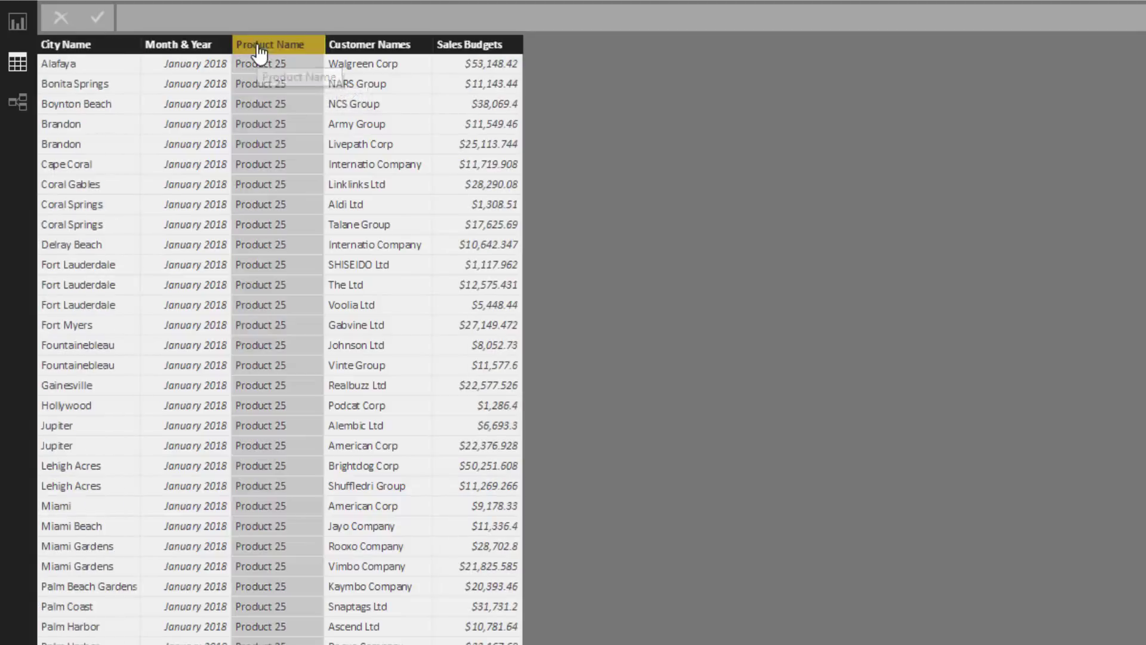
{"action": "left_click", "coordinate": [372, 47]}
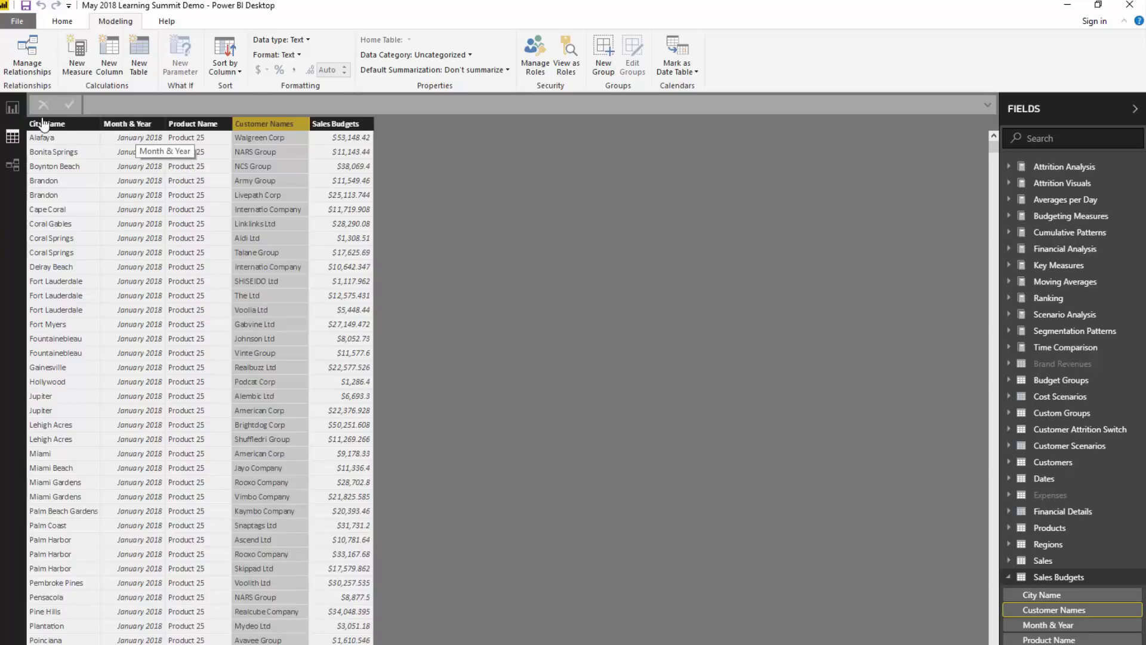
Step: Reorder the values of the report's date table so that Budget Allocation comes after Total Budgets
{"action": "left_click", "coordinate": [13, 109]}
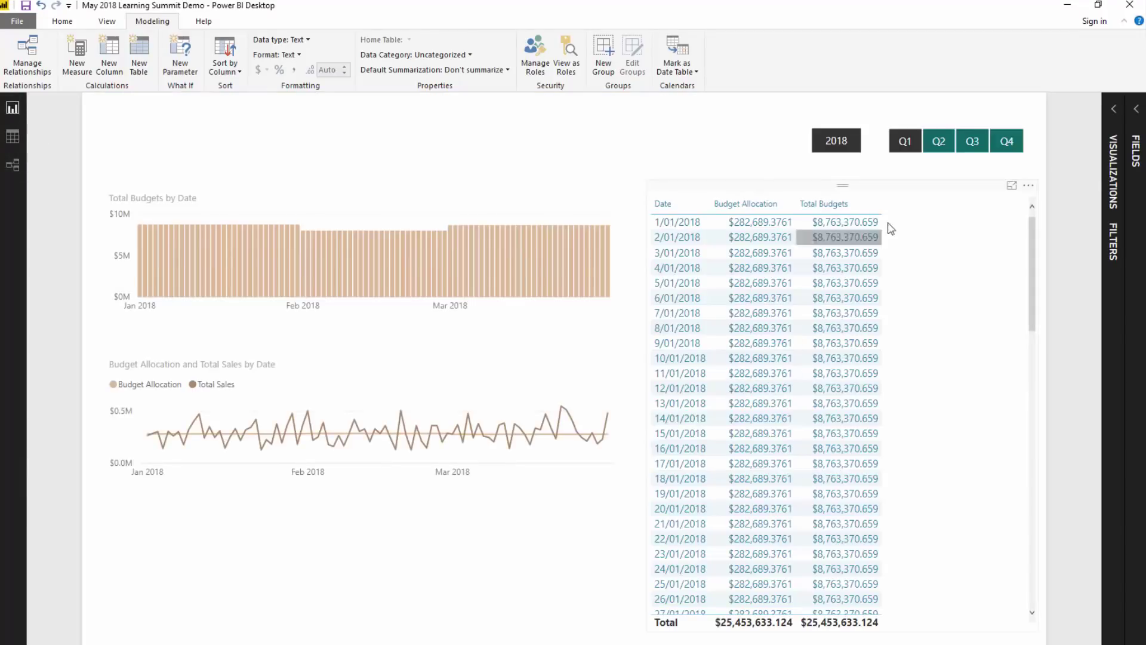
{"action": "left_click", "coordinate": [959, 197]}
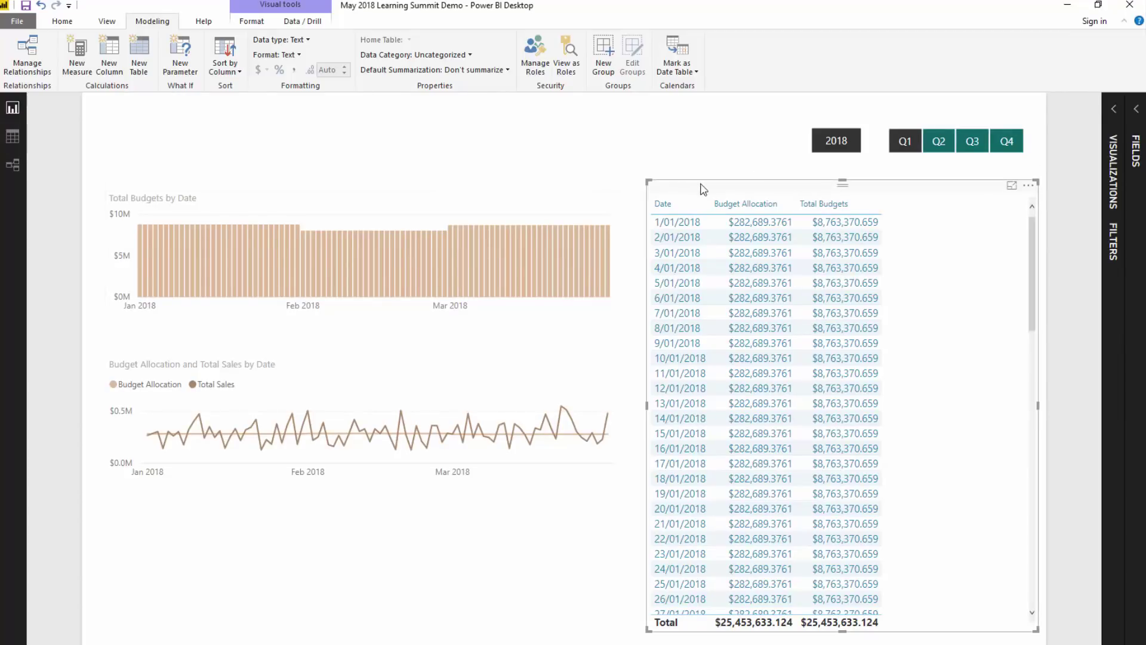
{"action": "left_click", "coordinate": [1114, 109]}
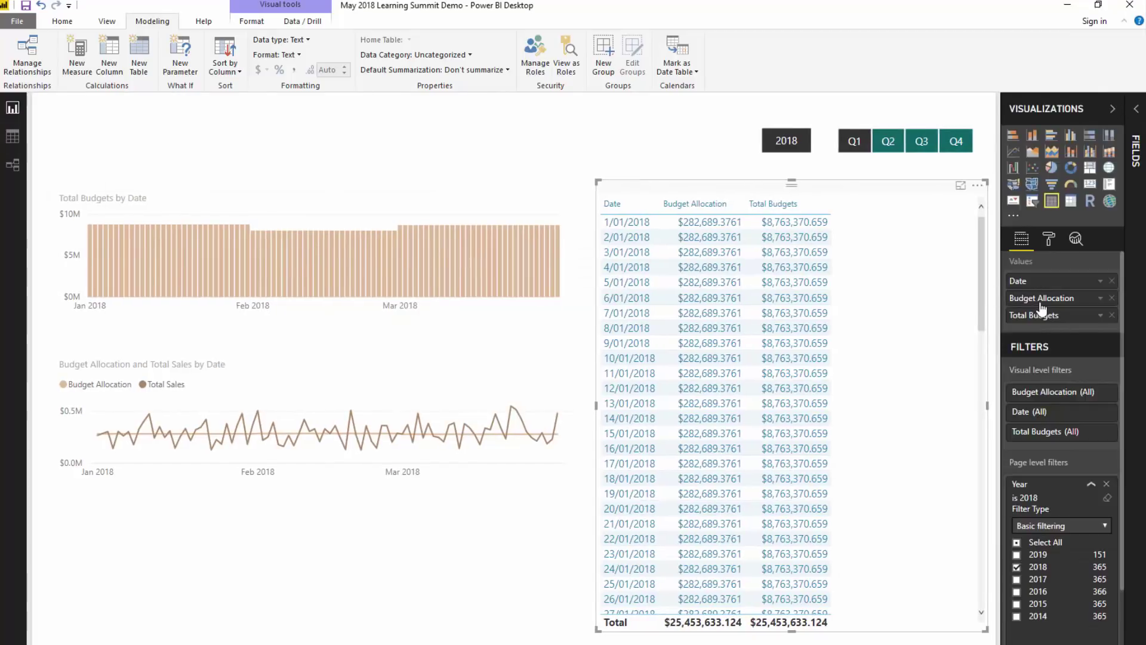
{"action": "left_click_drag", "start_coordinate": [1023, 296], "coordinate": [1045, 322]}
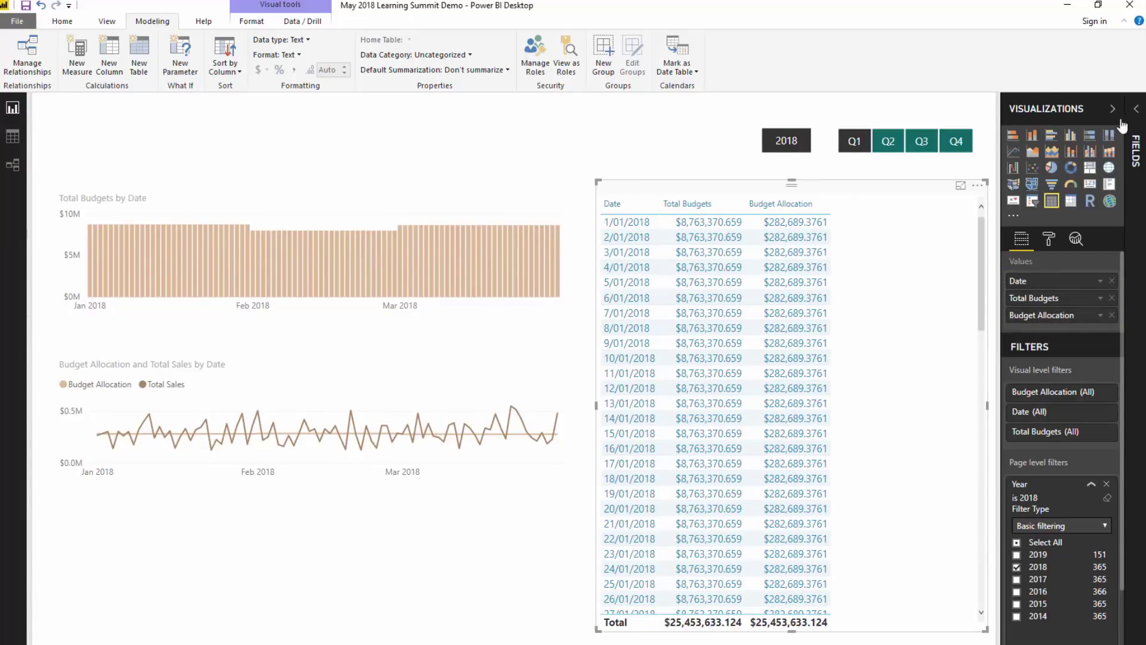
{"action": "left_click", "coordinate": [703, 212]}
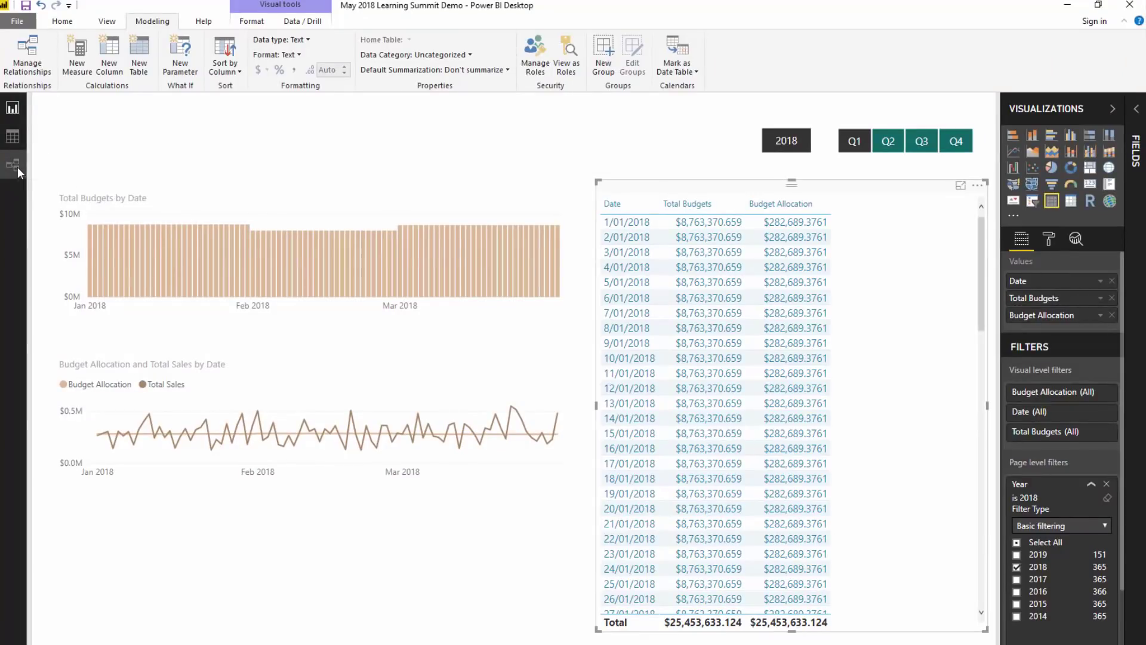
Step: Inspect the Sales Budgets table's Month & Year column and the Dates table in the relationship diagram
{"action": "left_click", "coordinate": [13, 136]}
{"action": "left_click", "coordinate": [141, 141]}
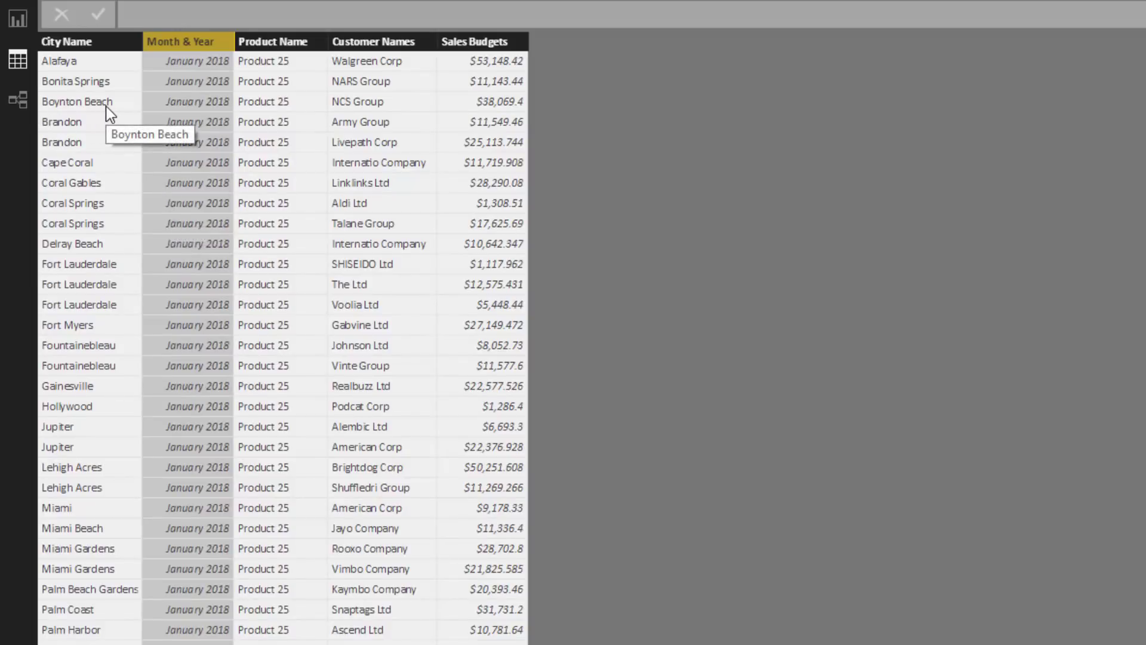
{"action": "left_click", "coordinate": [19, 99]}
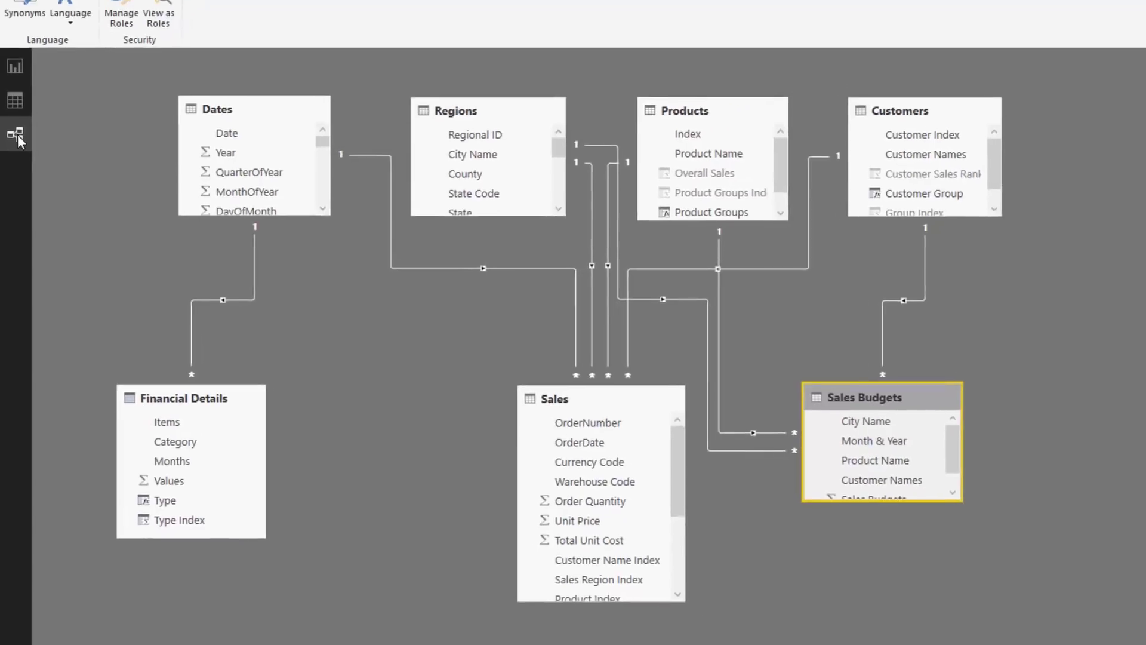
{"action": "left_click", "coordinate": [226, 120]}
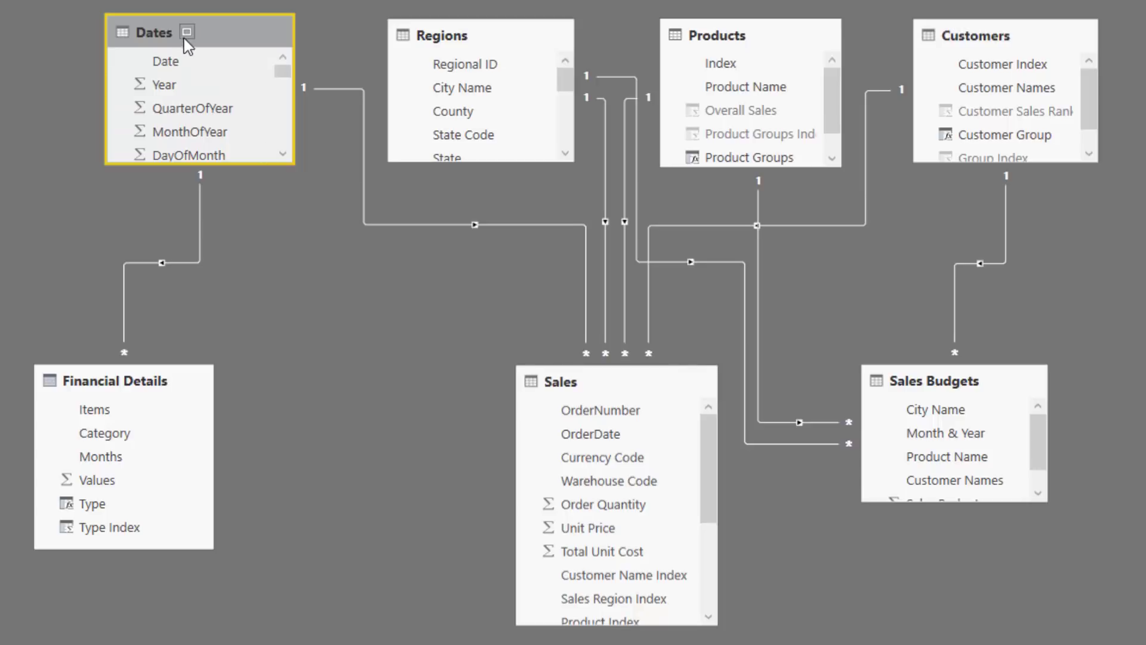
Step: Try relating Date in the Dates table to Month & Year in Sales Budgets, and delete that relationship
{"action": "left_click_drag", "start_coordinate": [418, 64], "coordinate": [919, 435]}
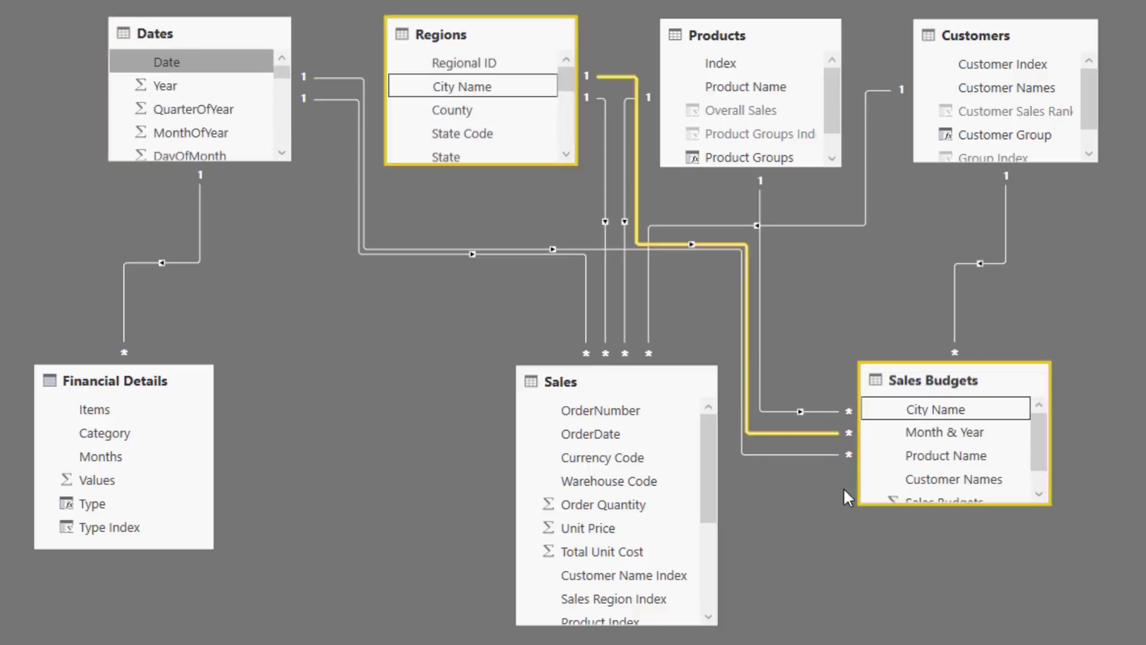
{"action": "right_click", "coordinate": [793, 454]}
{"action": "left_click", "coordinate": [840, 472]}
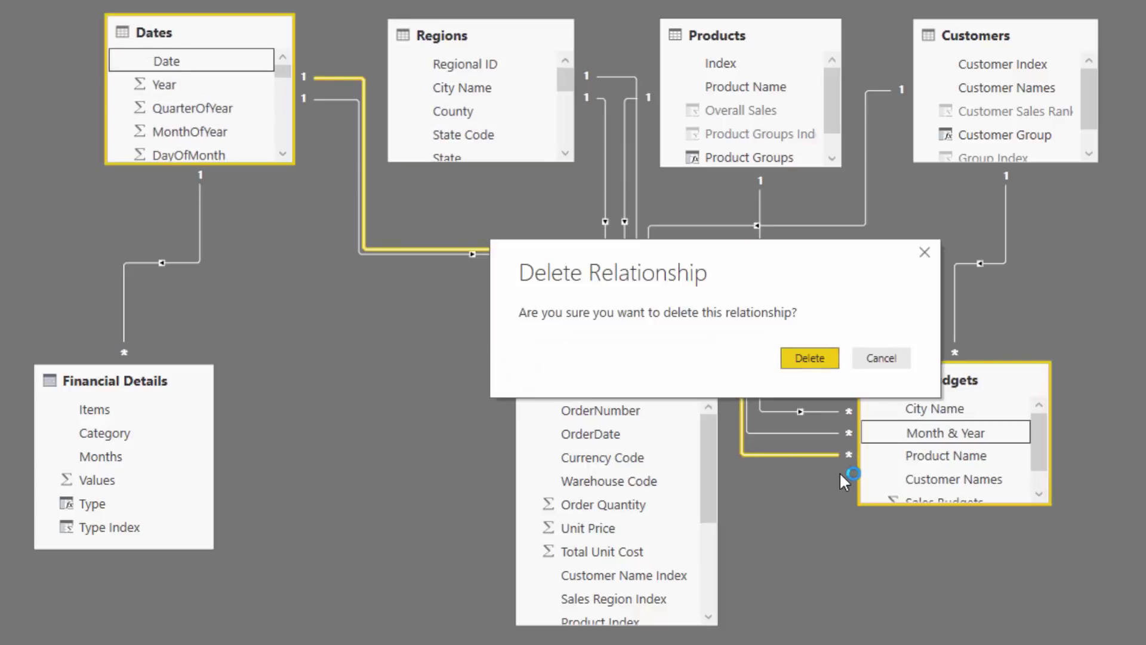
{"action": "left_click", "coordinate": [800, 354]}
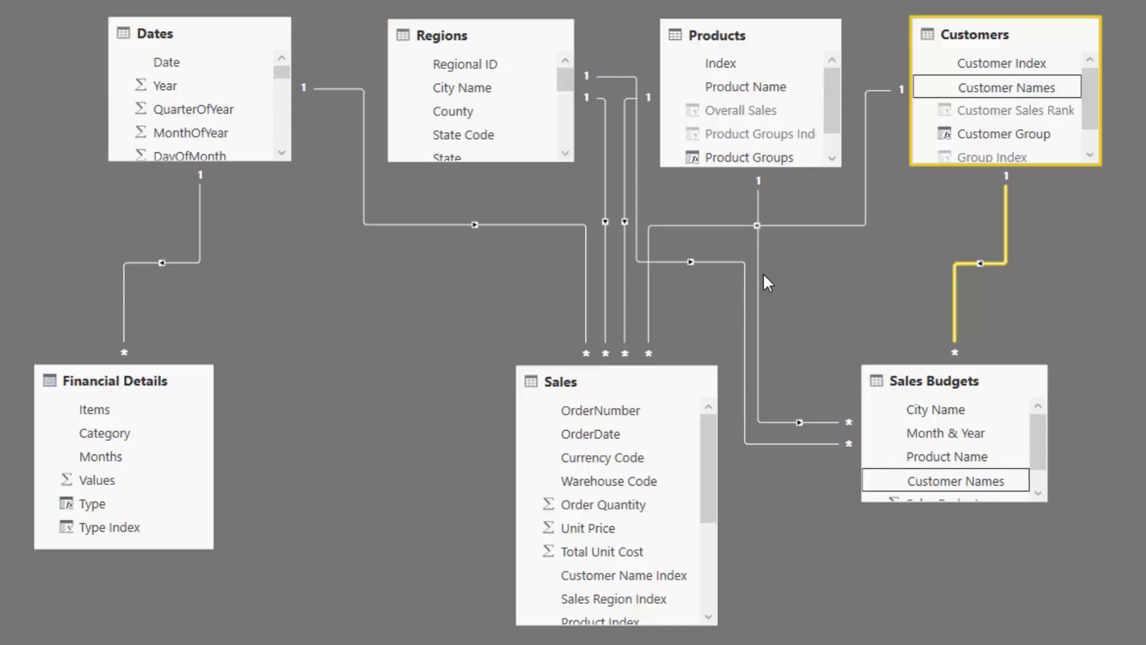
Step: Nudge the report's date table slightly up and left, and open the formula of the Total Budgets measure
{"action": "left_click", "coordinate": [13, 108]}
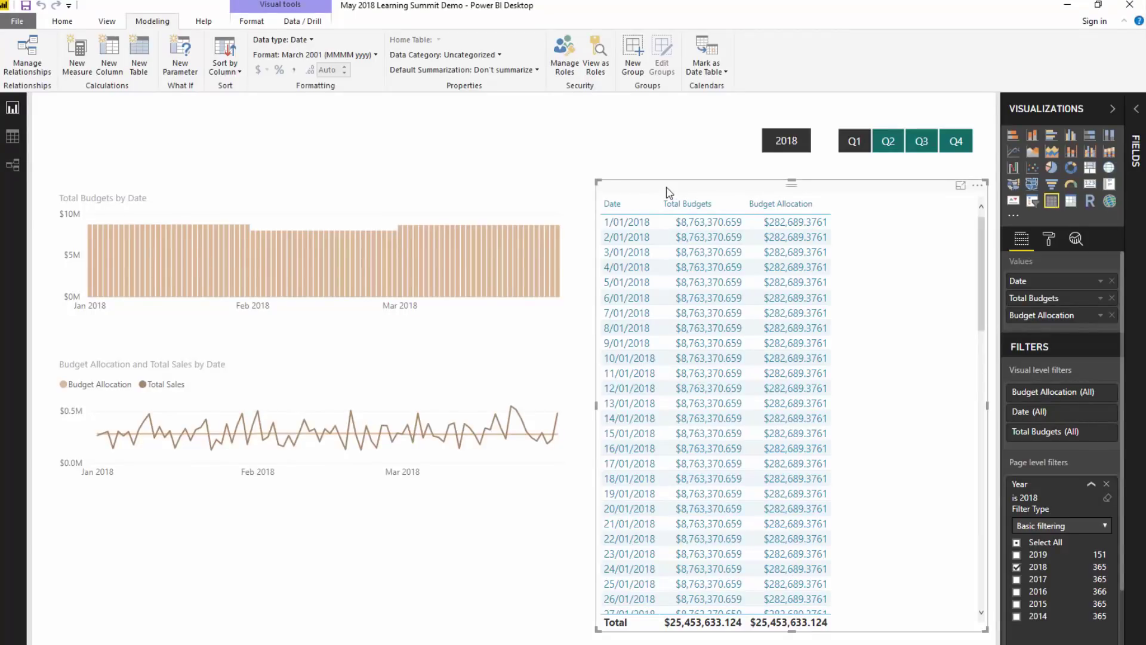
{"action": "left_click_drag", "start_coordinate": [669, 194], "coordinate": [661, 189]}
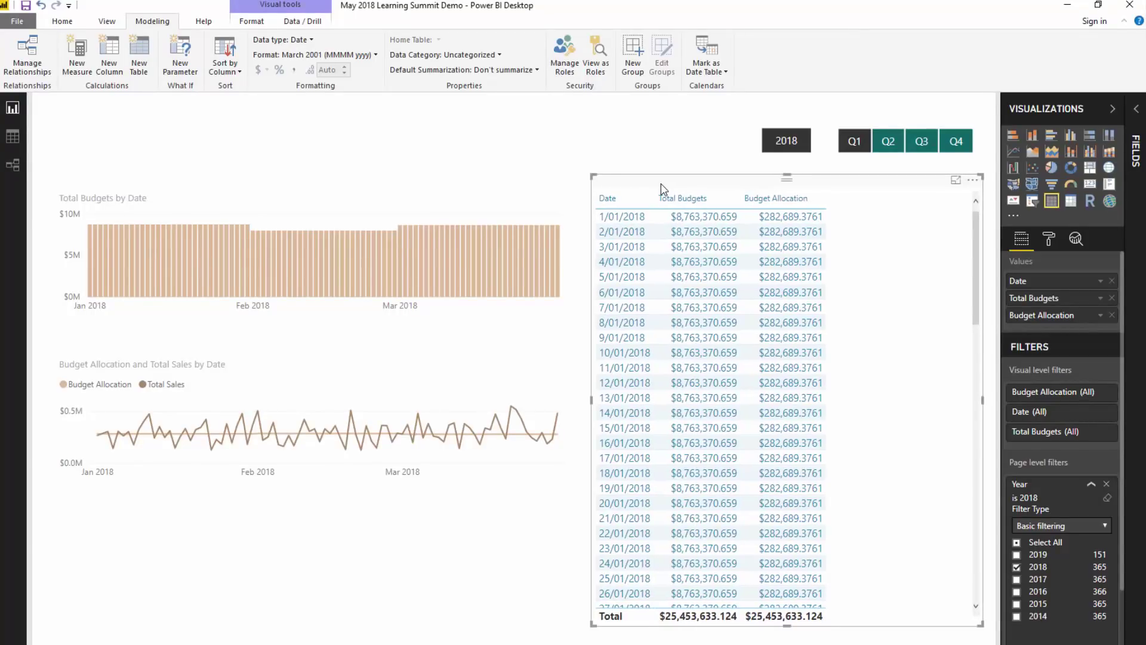
{"action": "left_click", "coordinate": [1136, 108]}
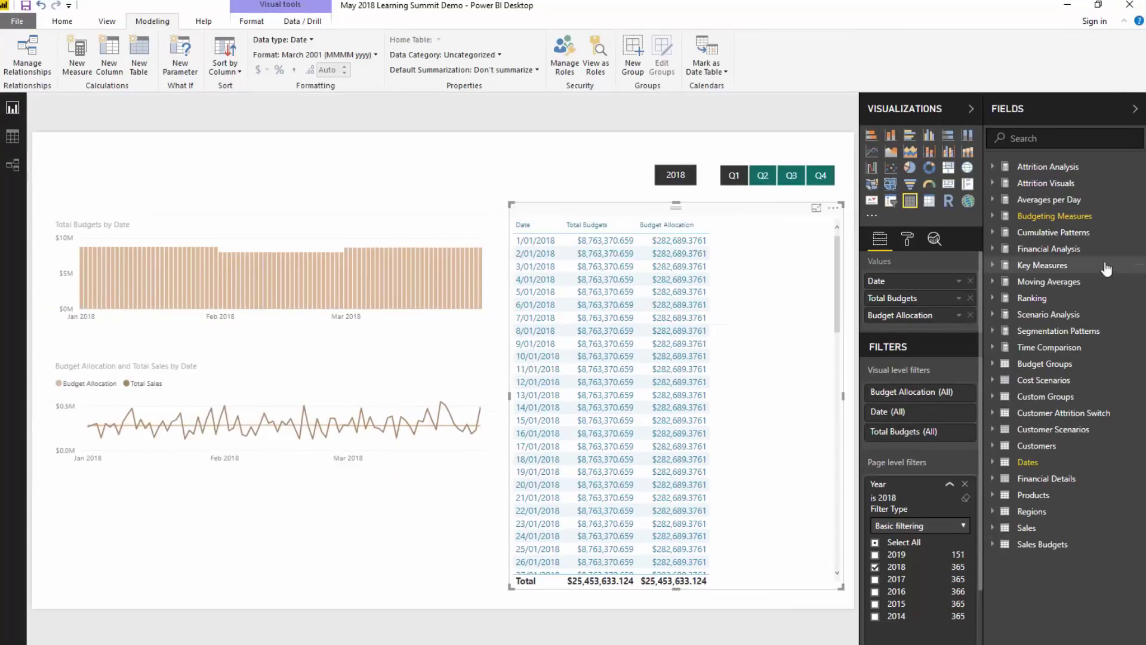
{"action": "left_click", "coordinate": [1055, 216]}
{"action": "left_click", "coordinate": [1052, 355]}
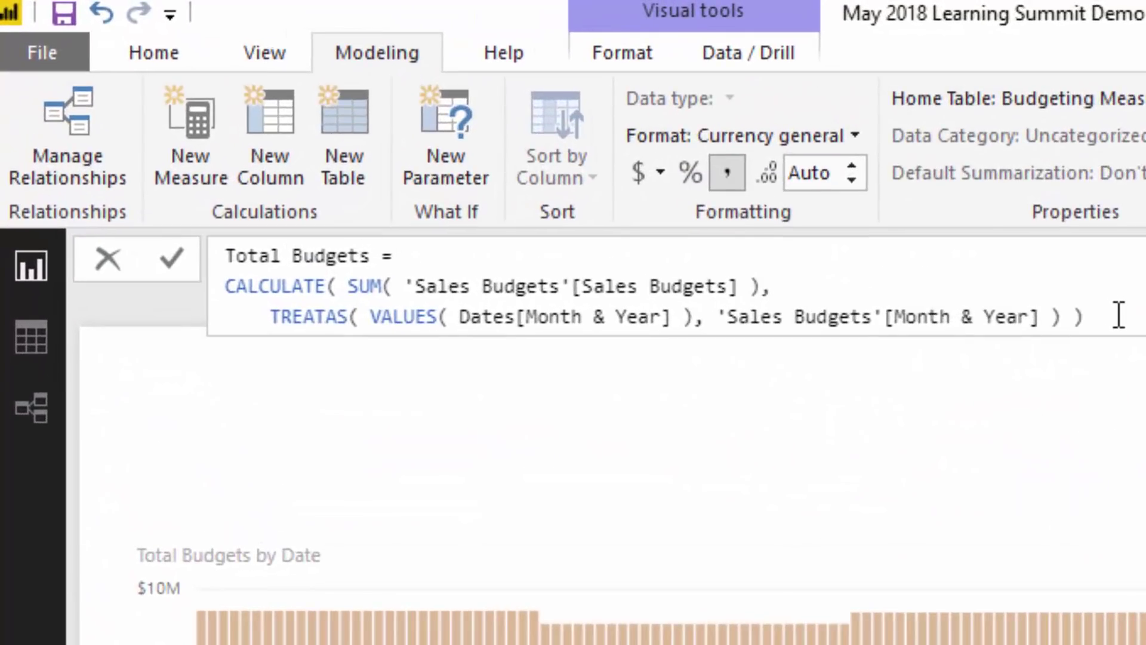
Step: Examine the Total Budgets formula, highlighting its VALUES( Dates[Month & Year] ) and 'Sales Budgets'[Month & Year] arguments
{"action": "left_click_drag", "start_coordinate": [1118, 315], "coordinate": [186, 205]}
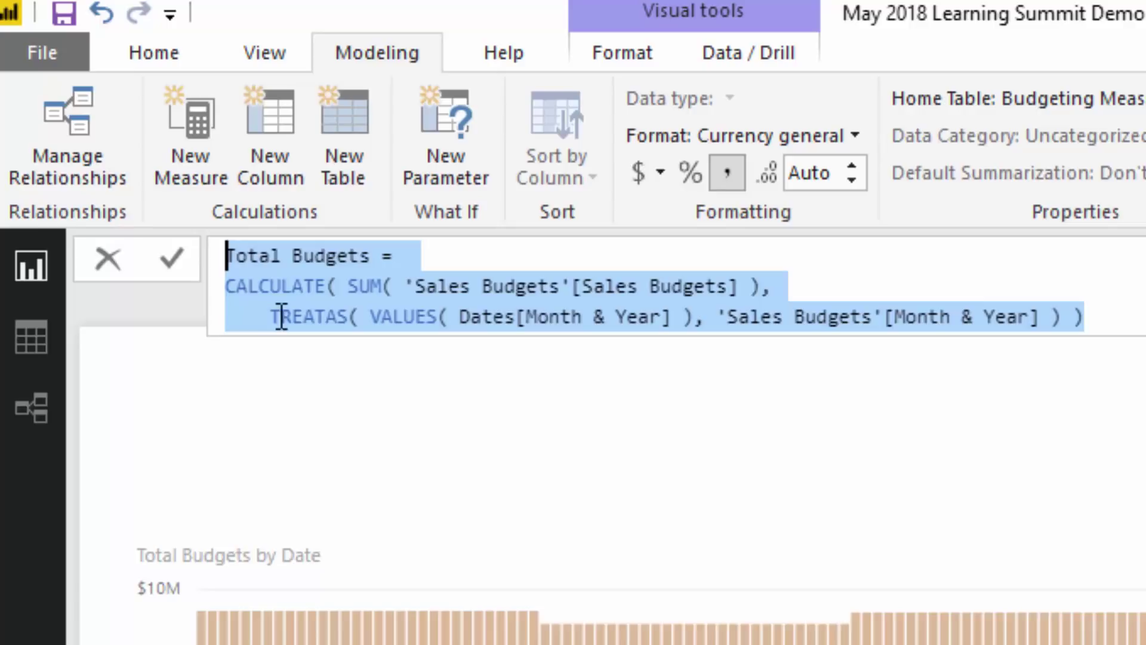
{"action": "left_click_drag", "start_coordinate": [261, 316], "coordinate": [693, 314]}
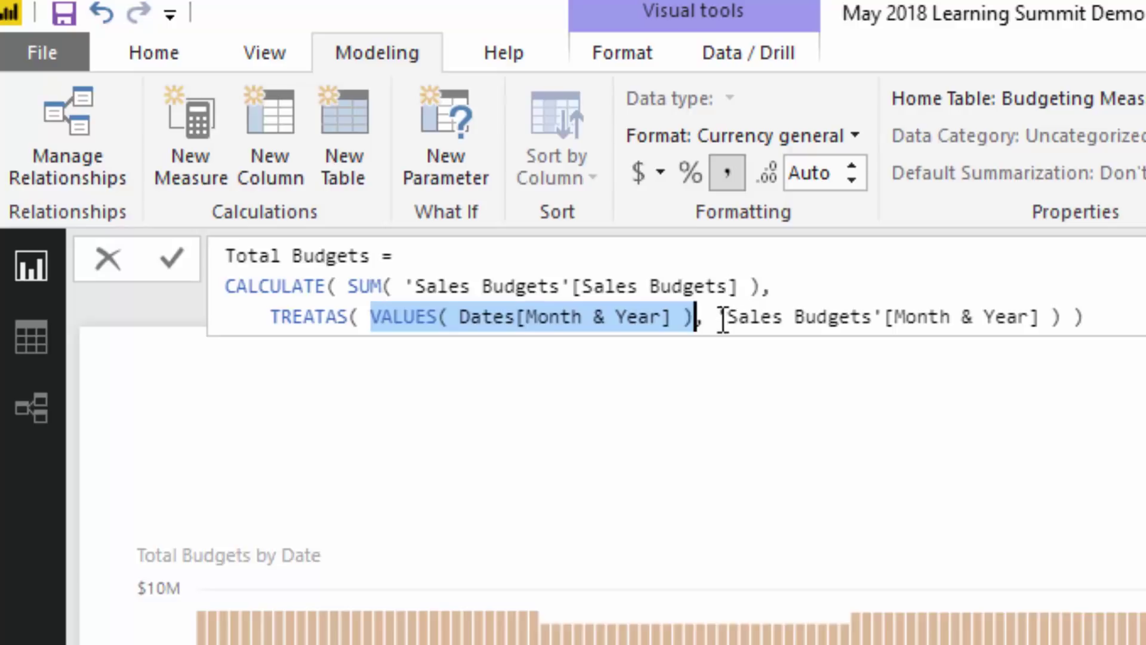
{"action": "left_click_drag", "start_coordinate": [716, 317], "coordinate": [1041, 316]}
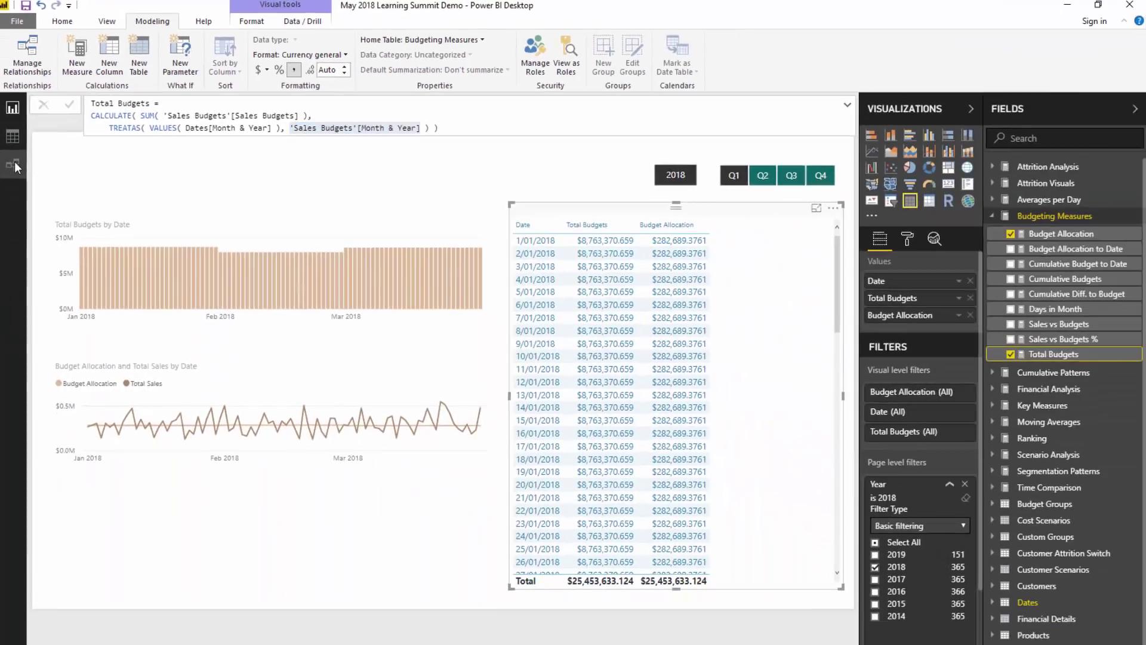
Step: Try to relate Month & Year in the Dates table to Month & Year in Sales Budgets in the relationship diagram
{"action": "left_click", "coordinate": [15, 162]}
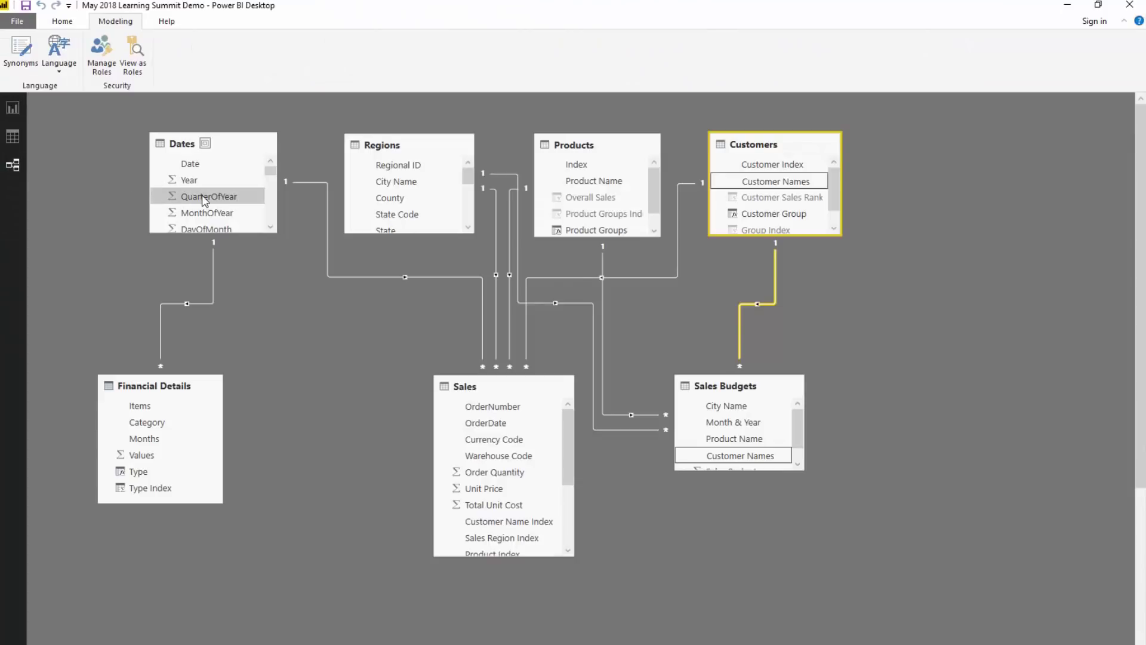
{"action": "scroll", "coordinate": [272, 229], "scroll_direction": "down", "scroll_amount": 3}
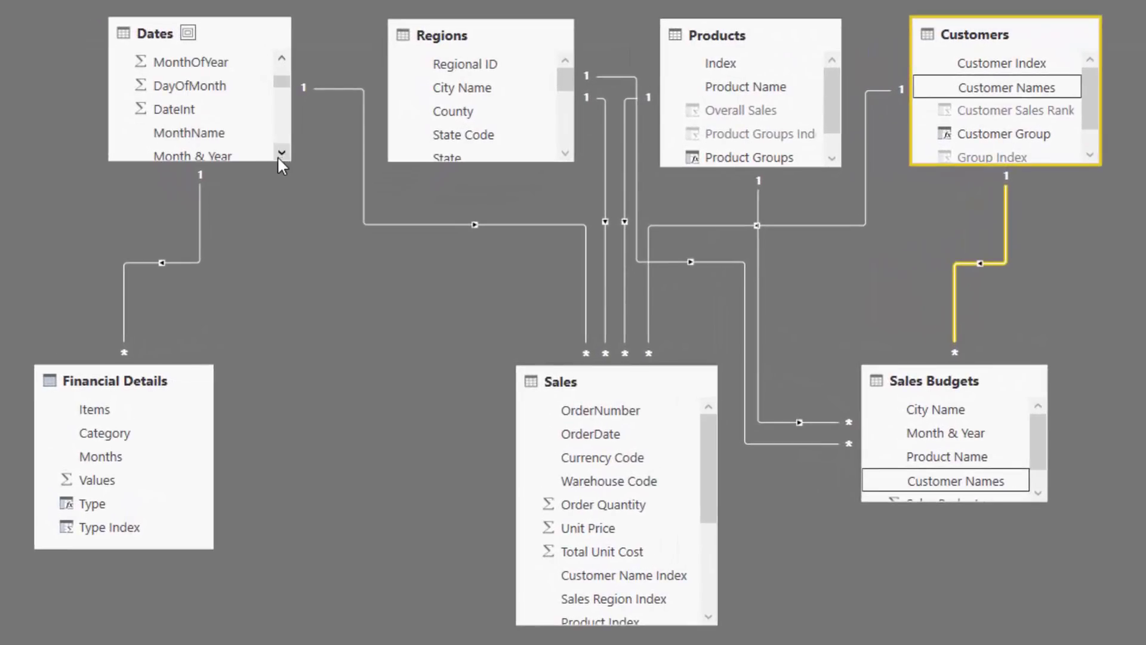
{"action": "left_click", "coordinate": [283, 153]}
{"action": "mouse_move", "coordinate": [197, 131]}
{"action": "left_mouse_down"}
{"action": "mouse_move", "coordinate": [379, 120]}
{"action": "mouse_move", "coordinate": [1020, 402]}
{"action": "mouse_move", "coordinate": [966, 438]}
{"action": "mouse_move", "coordinate": [925, 438]}
{"action": "left_mouse_up"}
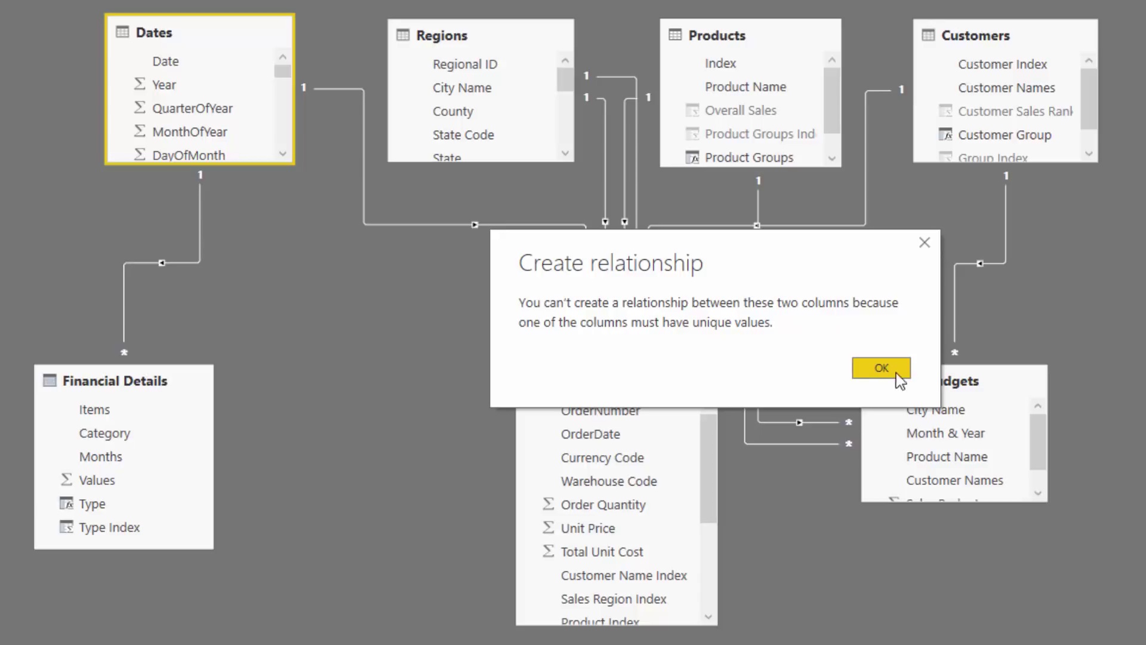
{"action": "left_click", "coordinate": [881, 368]}
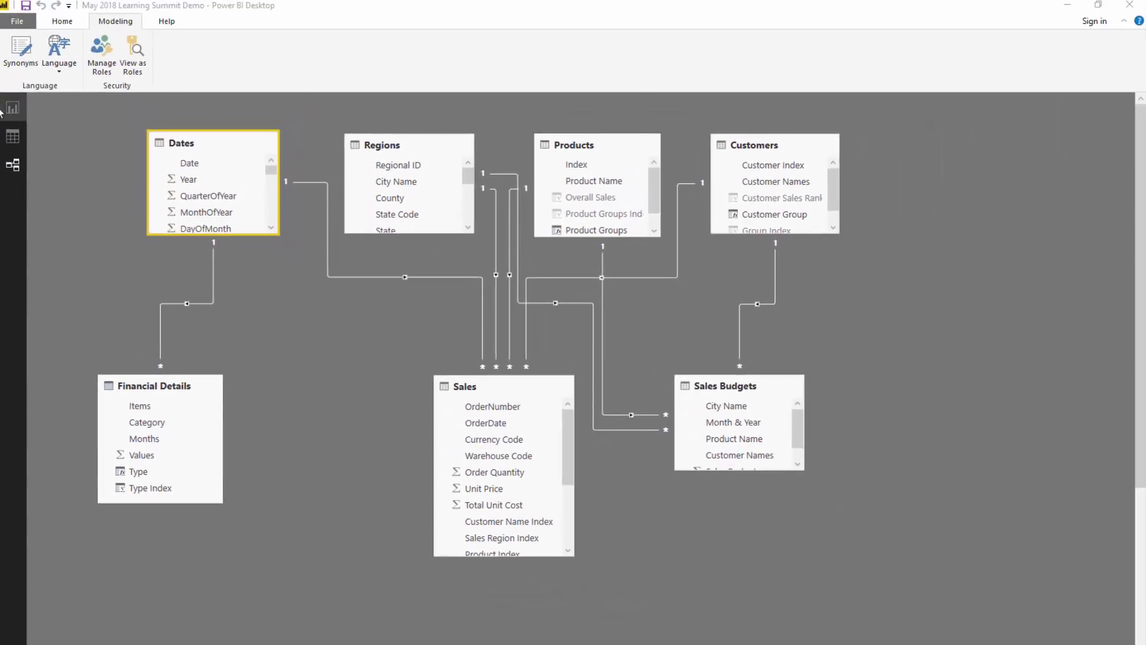
Step: Return to the report, reopen the Total Budgets formula and highlight its TREATAS function
{"action": "left_click", "coordinate": [13, 107]}
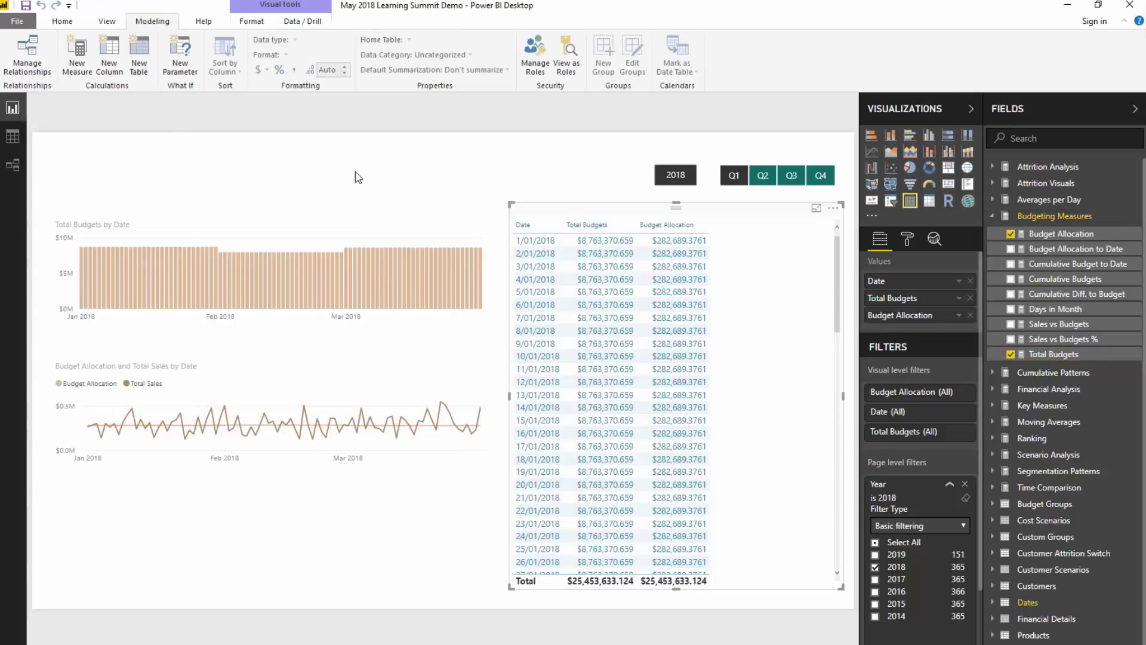
{"action": "left_click", "coordinate": [1056, 355]}
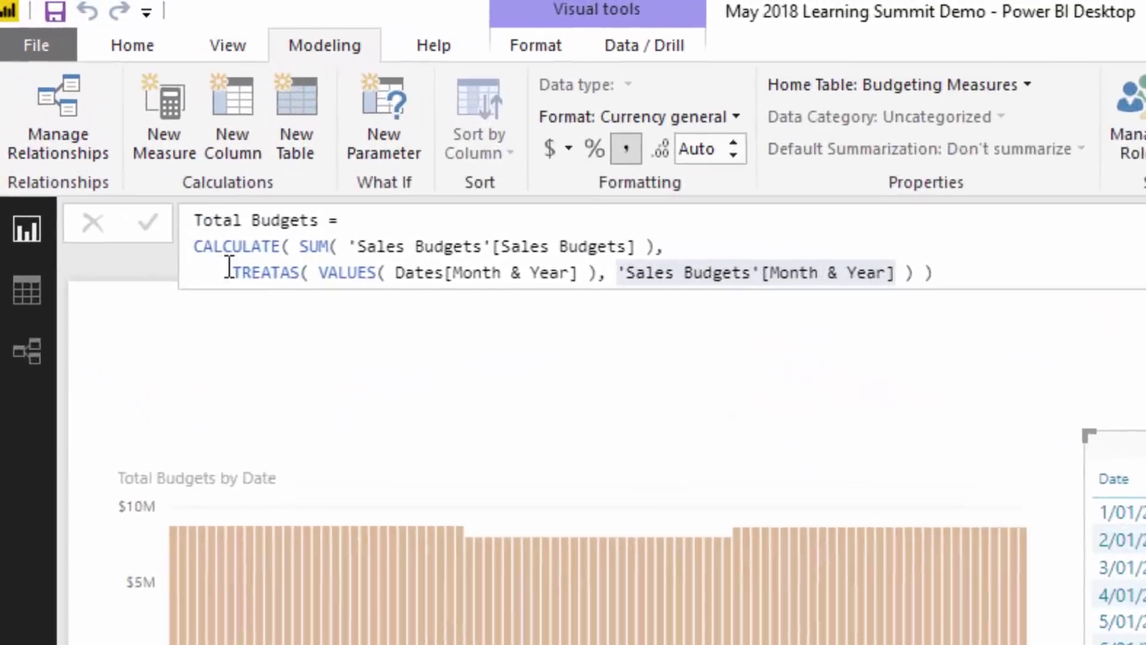
{"action": "left_click", "coordinate": [124, 128]}
{"action": "left_click_drag", "start_coordinate": [308, 315], "coordinate": [373, 315]}
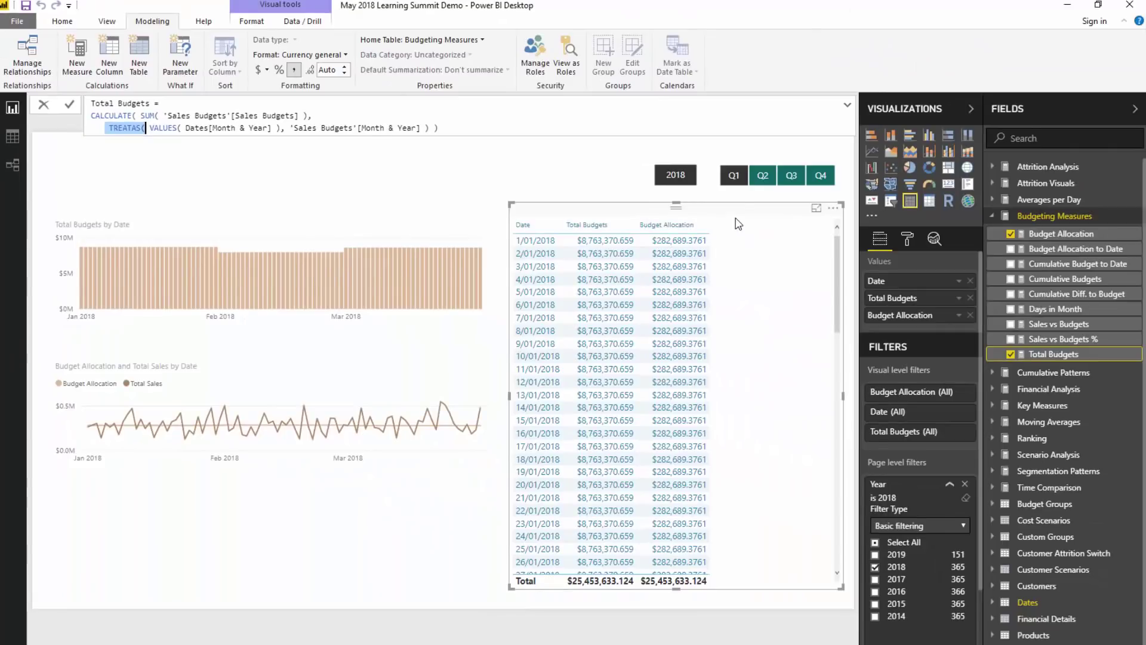
Step: Leave the formula and review the daily Total Budgets and Budget Allocation values in the date table
{"action": "left_click", "coordinate": [881, 266]}
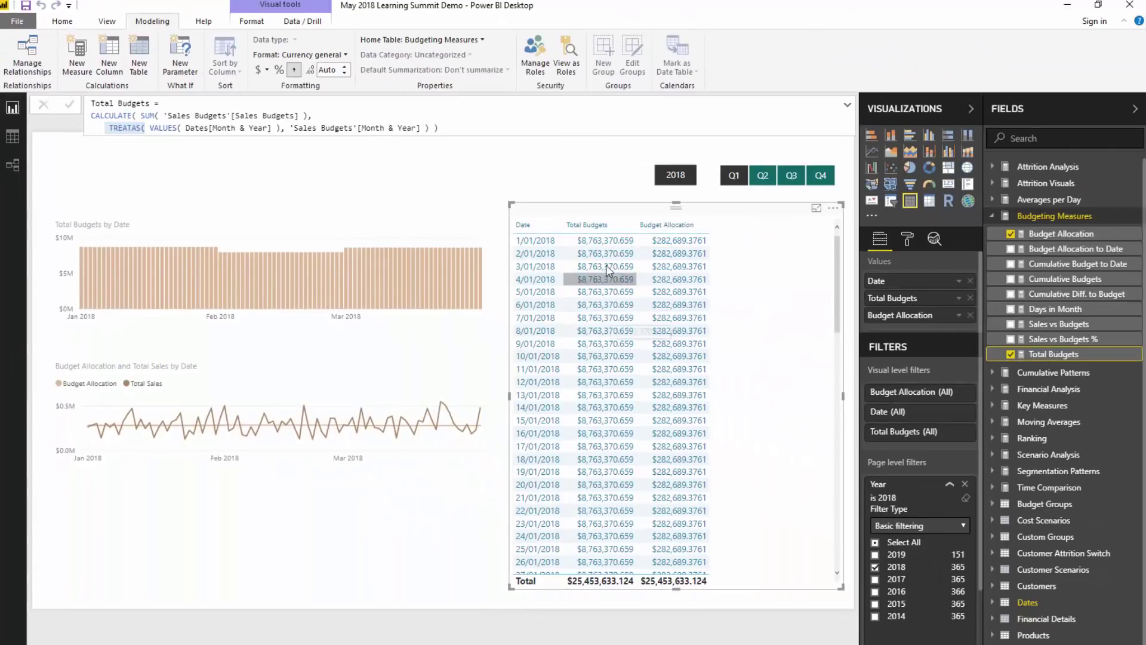
{"action": "scroll", "coordinate": [609, 316], "scroll_direction": "down", "scroll_amount": 2}
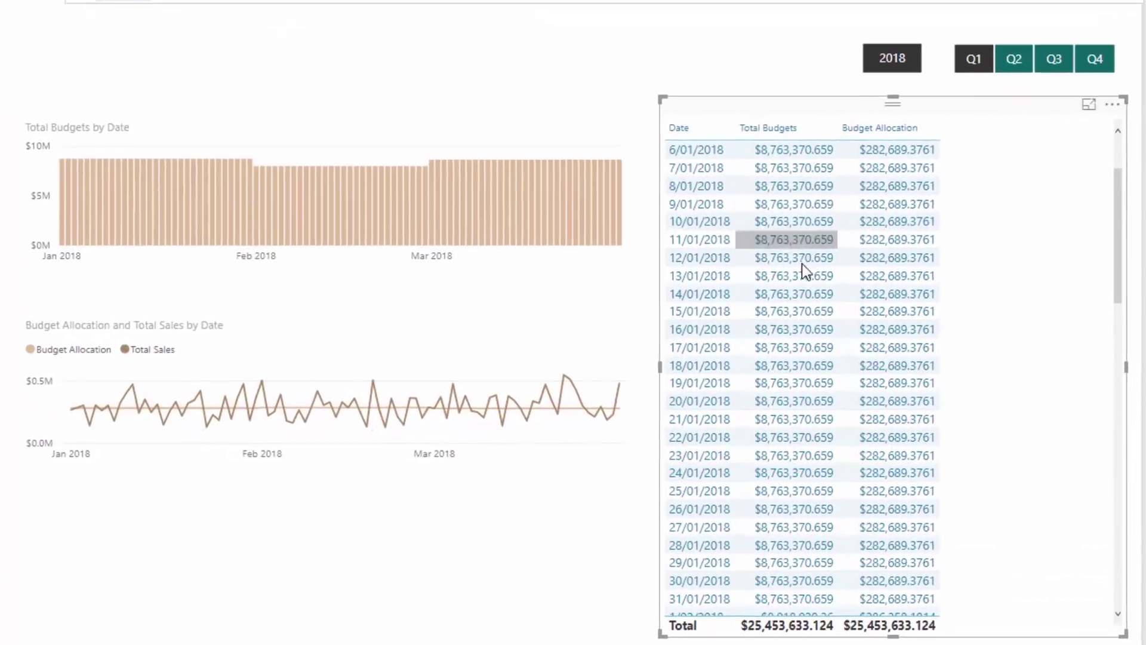
Step: Compare the daily Total Budgets and Budget Allocation values across January, February and March 2018 in the date table
{"action": "scroll", "coordinate": [803, 269], "scroll_direction": "down", "scroll_amount": 5}
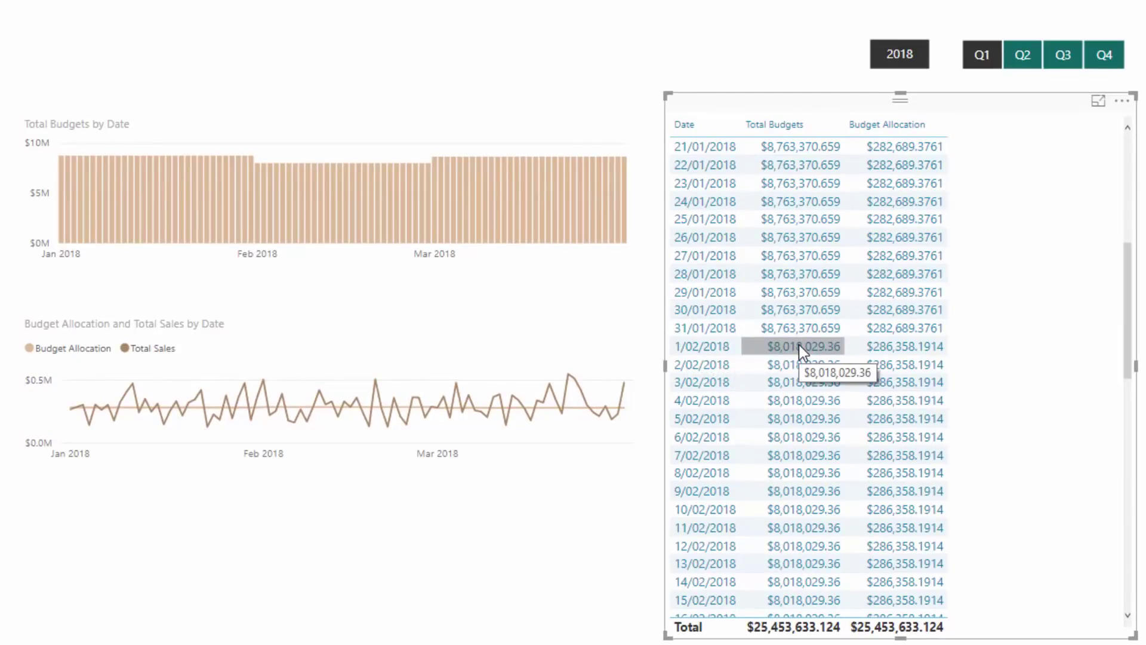
{"action": "scroll", "coordinate": [798, 345], "scroll_direction": "down", "scroll_amount": 2}
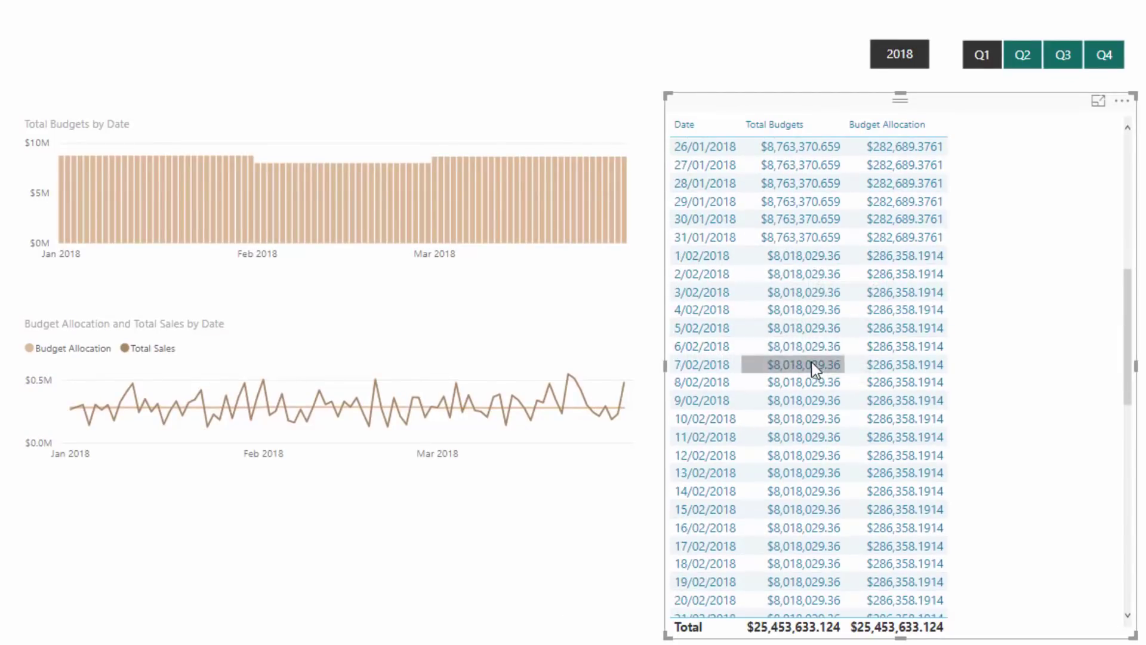
{"action": "scroll", "coordinate": [811, 362], "scroll_direction": "down", "scroll_amount": 5}
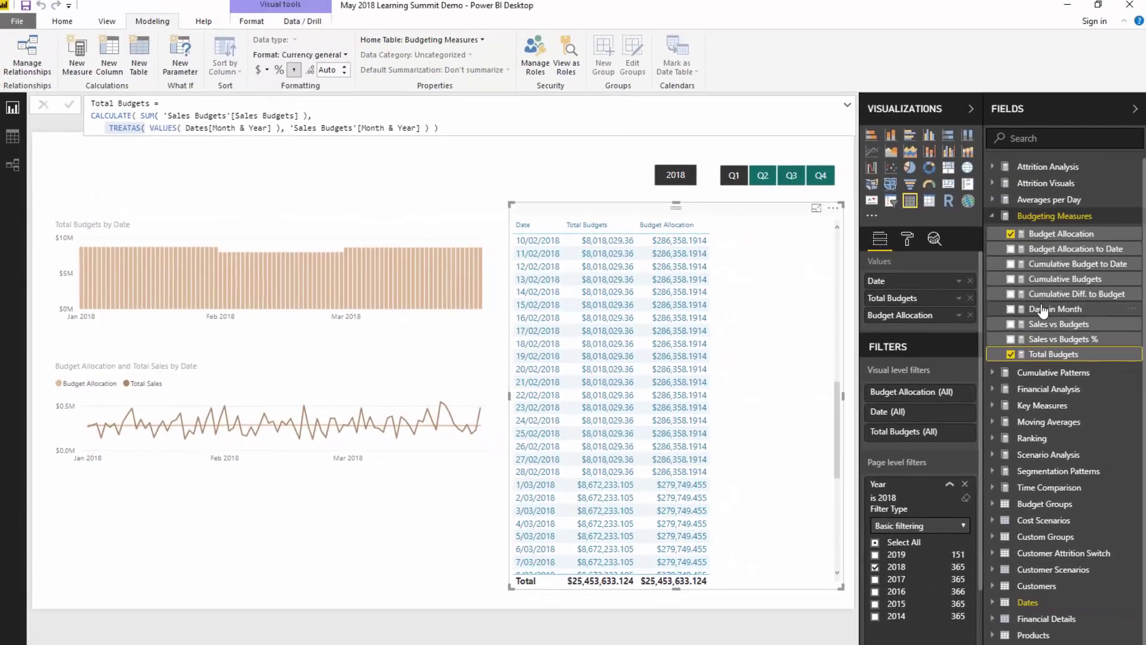
Step: Open the Days in Month measure and highlight its CALCULATE expression for examination
{"action": "left_click", "coordinate": [1042, 309]}
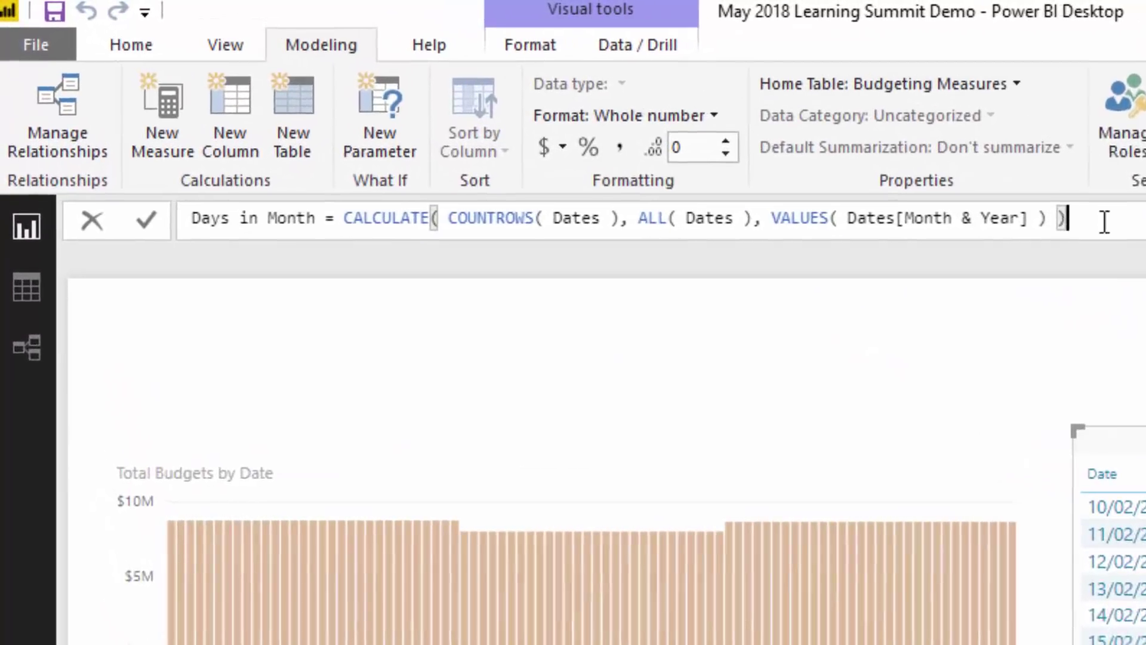
{"action": "left_click_drag", "start_coordinate": [509, 104], "coordinate": [231, 82]}
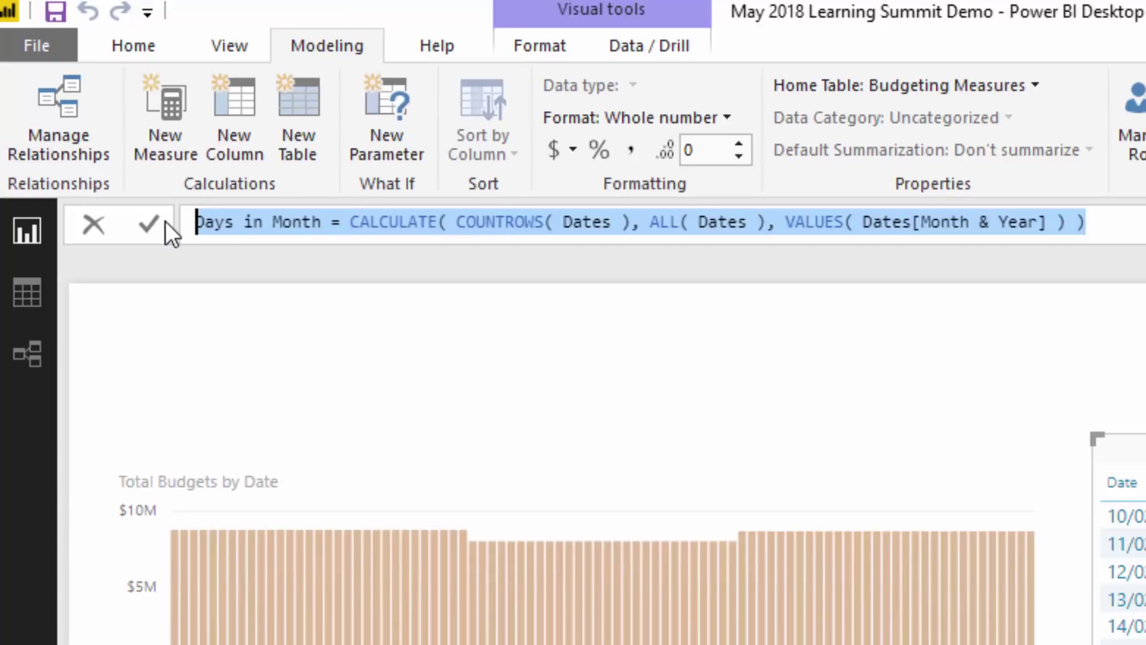
{"action": "key", "text": "End"}
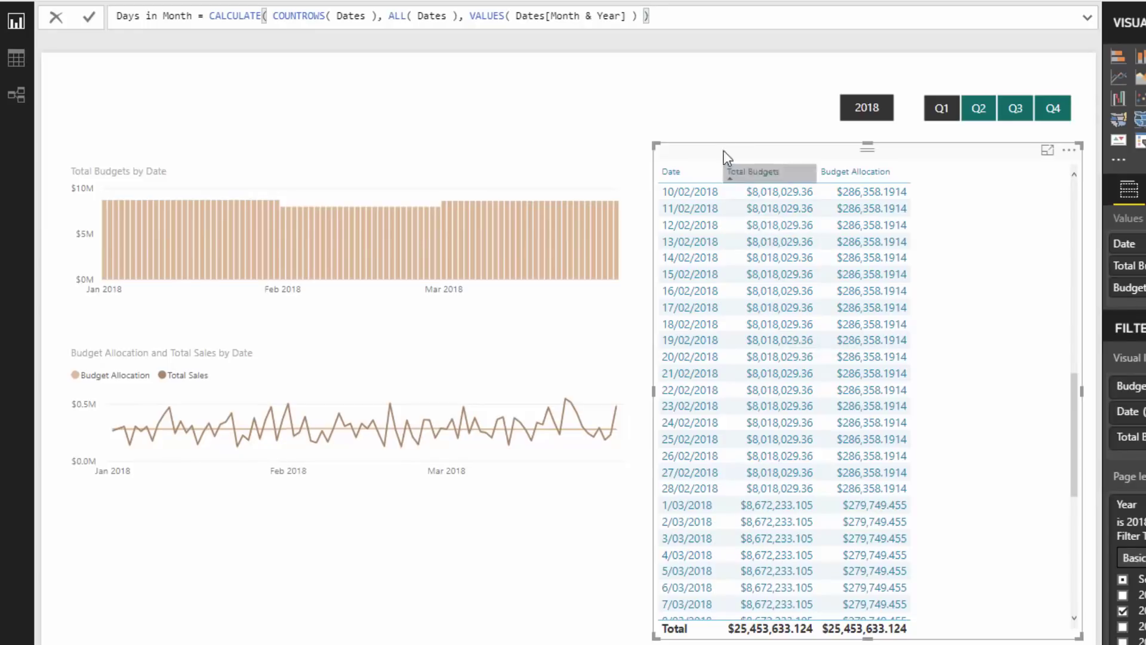
{"action": "left_click_drag", "start_coordinate": [670, 15], "coordinate": [210, 11]}
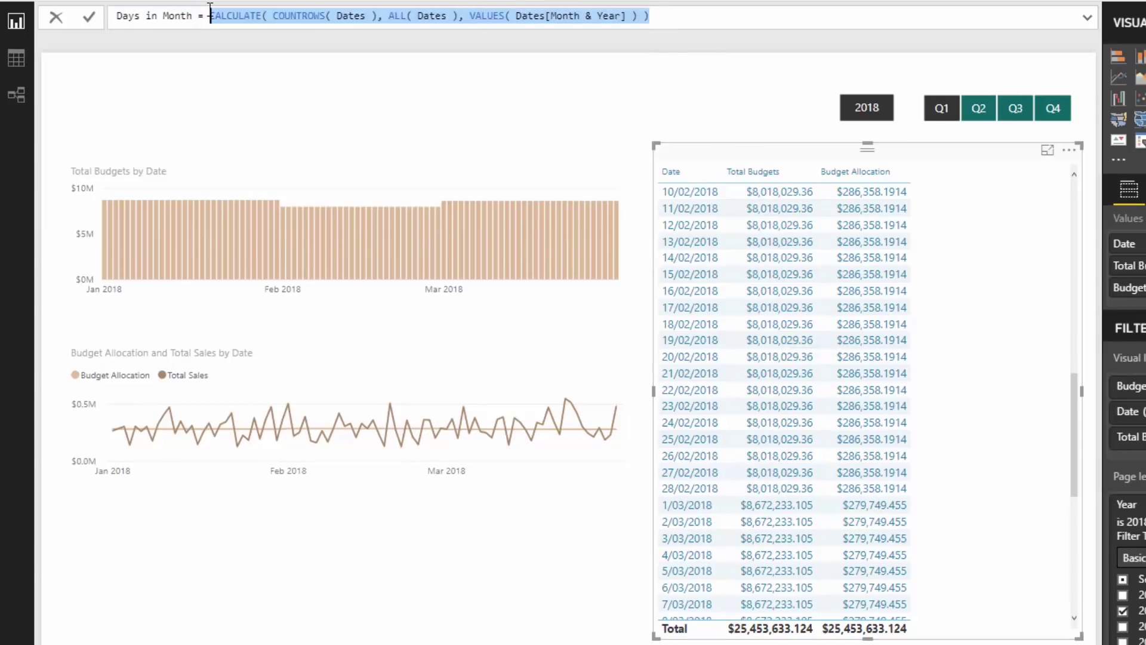
{"action": "left_click", "coordinate": [273, 15]}
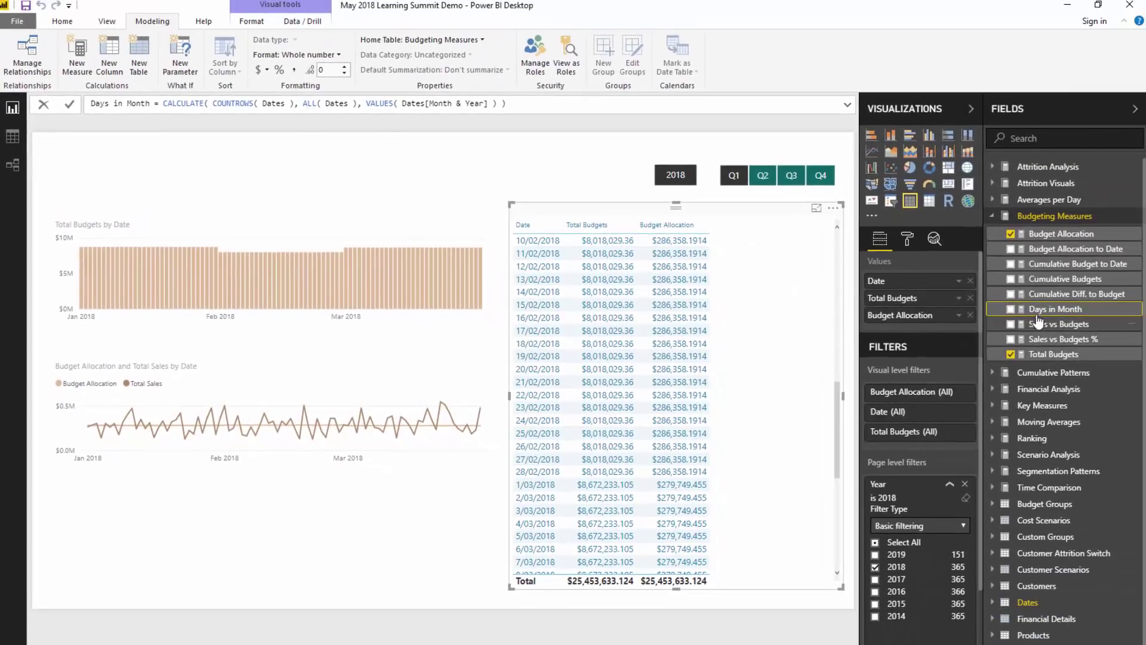
Step: Add the Days in Month measure to the date table as a column after Budget Allocation
{"action": "left_click_drag", "start_coordinate": [1145, 280], "coordinate": [1064, 343]}
{"action": "left_click_drag", "start_coordinate": [830, 358], "coordinate": [829, 360]}
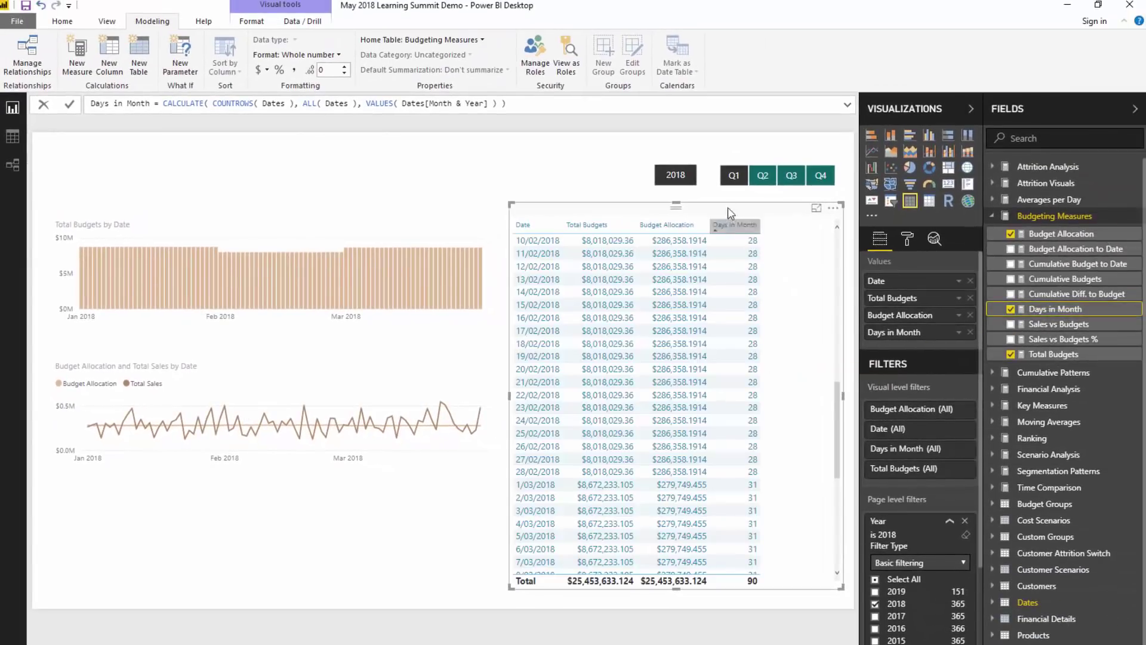
{"action": "scroll", "coordinate": [718, 307], "scroll_direction": "up", "scroll_amount": 2}
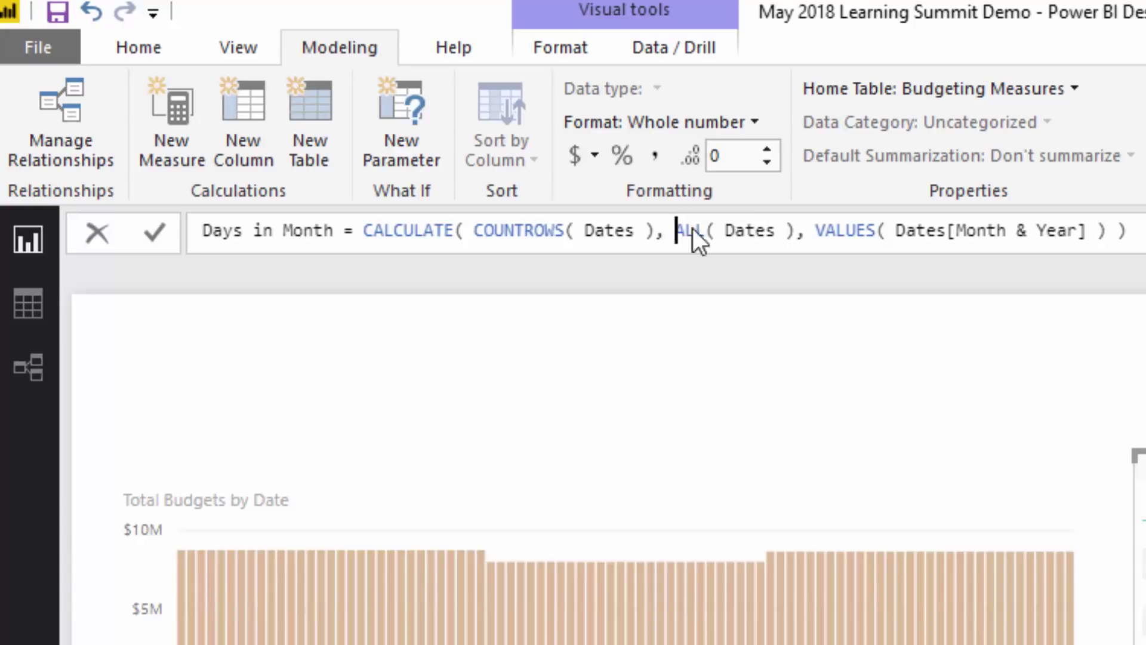
Step: Highlight ALL( Dates ) and VALUES( Dates[Month & Year] ) in the formula, and review Days in Month for each date in the table
{"action": "left_click_drag", "start_coordinate": [693, 230], "coordinate": [798, 231]}
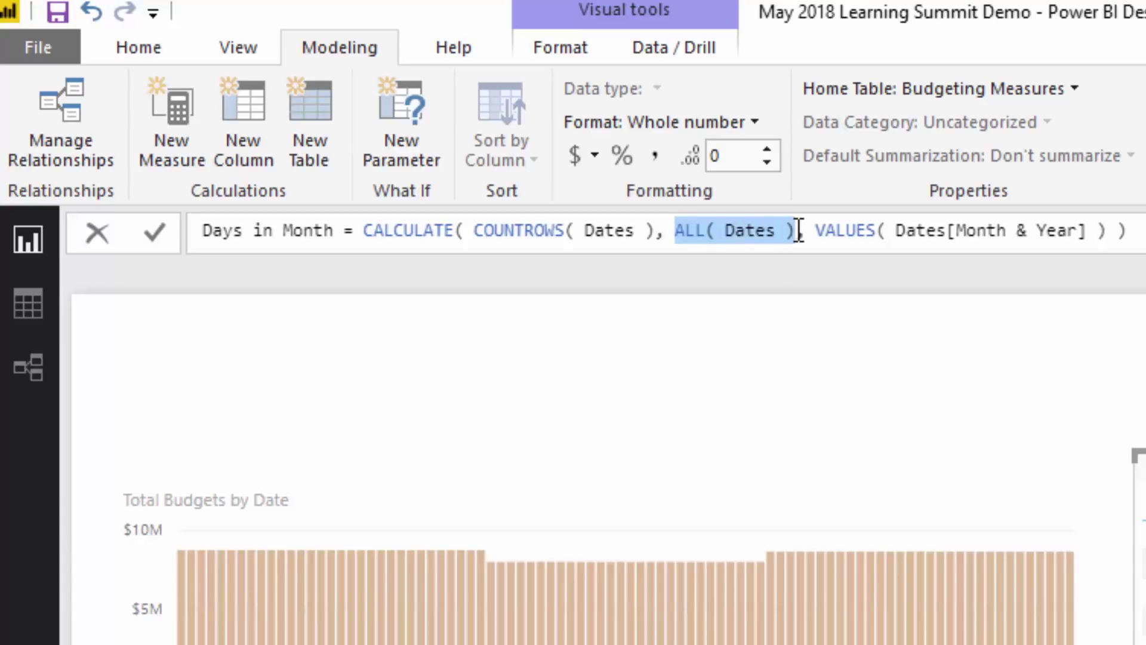
{"action": "left_click_drag", "start_coordinate": [816, 231], "coordinate": [1097, 230]}
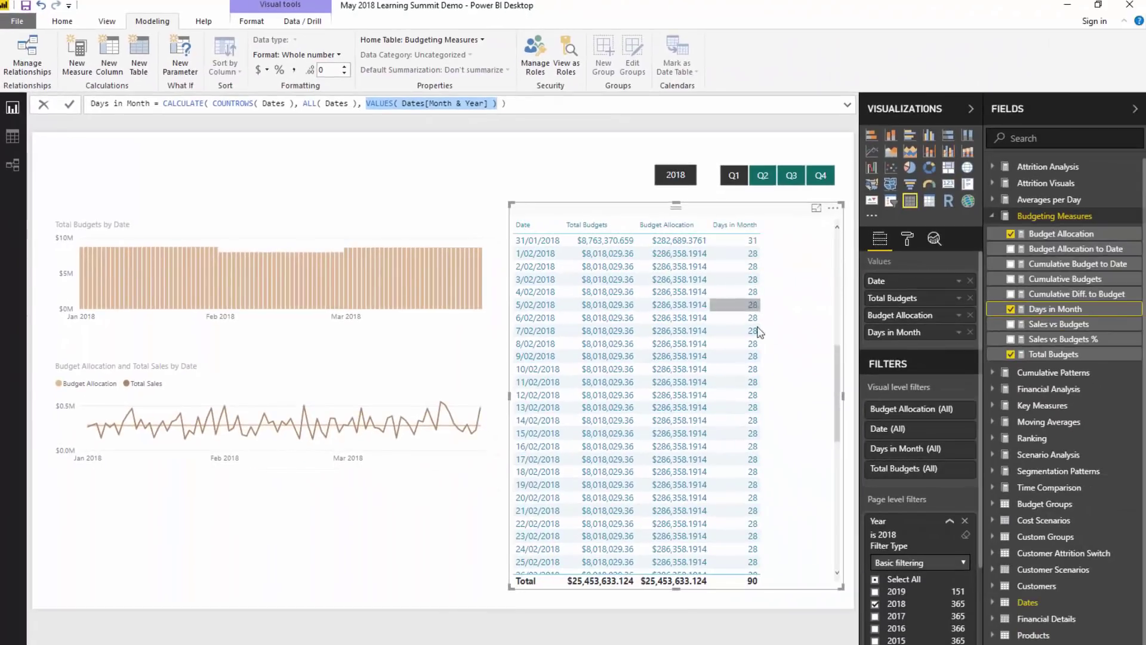
{"action": "scroll", "coordinate": [748, 346], "scroll_direction": "down", "scroll_amount": 5}
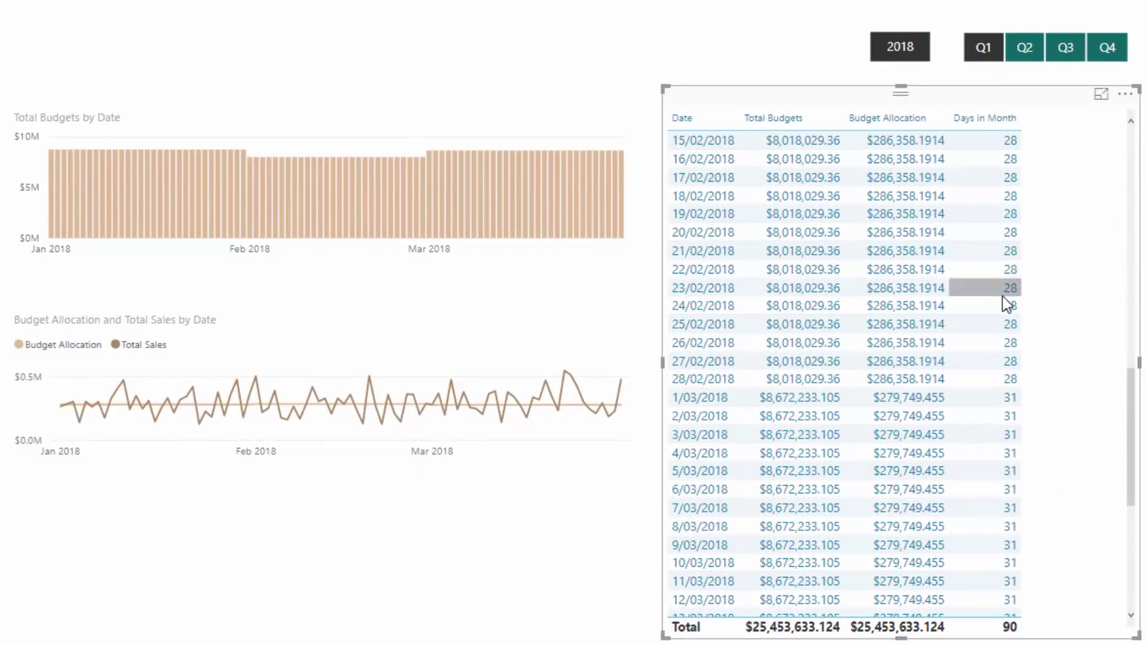
{"action": "scroll", "coordinate": [955, 312], "scroll_direction": "down", "scroll_amount": 3}
{"action": "scroll", "coordinate": [1002, 311], "scroll_direction": "down", "scroll_amount": 3}
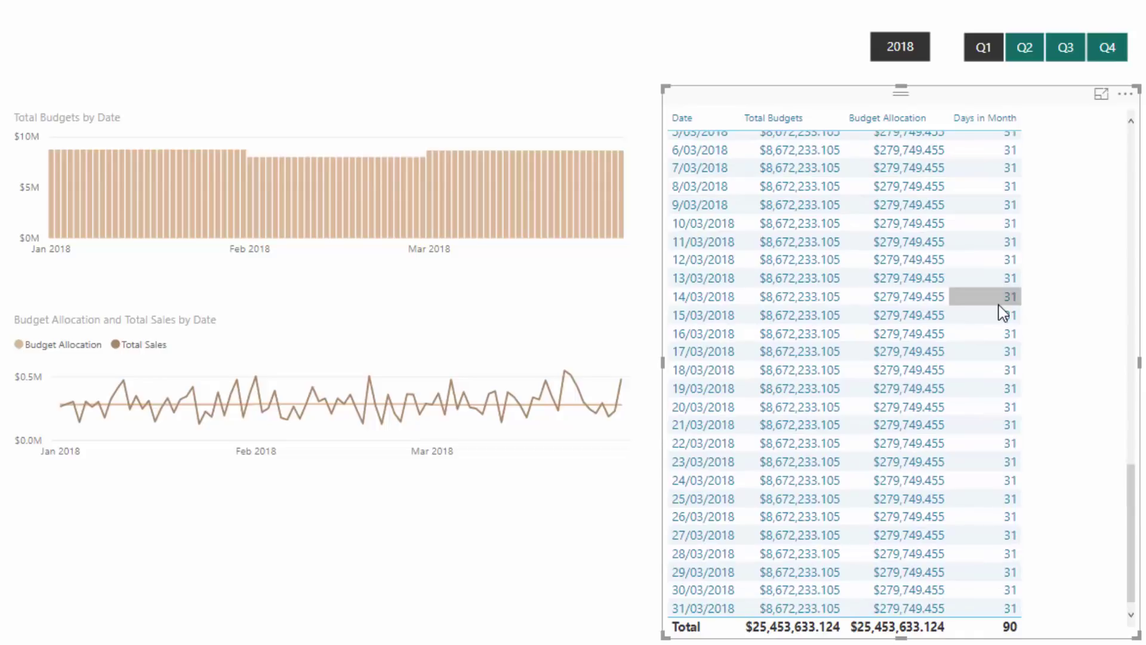
{"action": "scroll", "coordinate": [1074, 391], "scroll_direction": "up", "scroll_amount": 10}
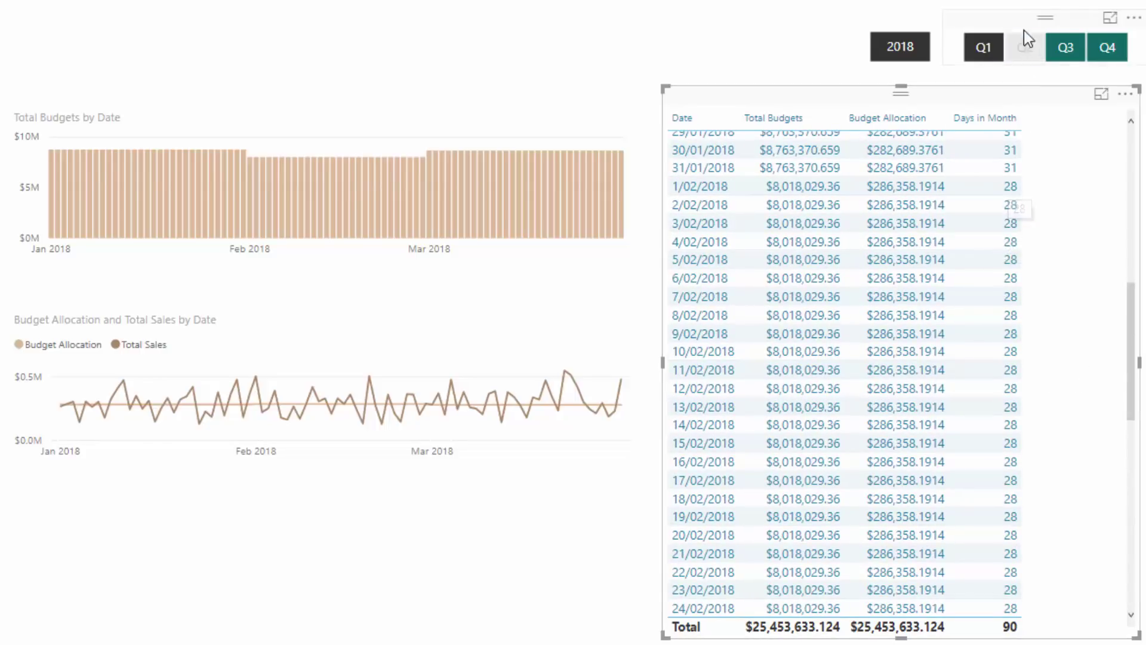
Step: Filter the report to Q2 to review its Days in Month values, and return the quarter filter to Q1
{"action": "left_click", "coordinate": [1025, 48]}
{"action": "scroll", "coordinate": [1038, 227], "scroll_direction": "down", "scroll_amount": 7}
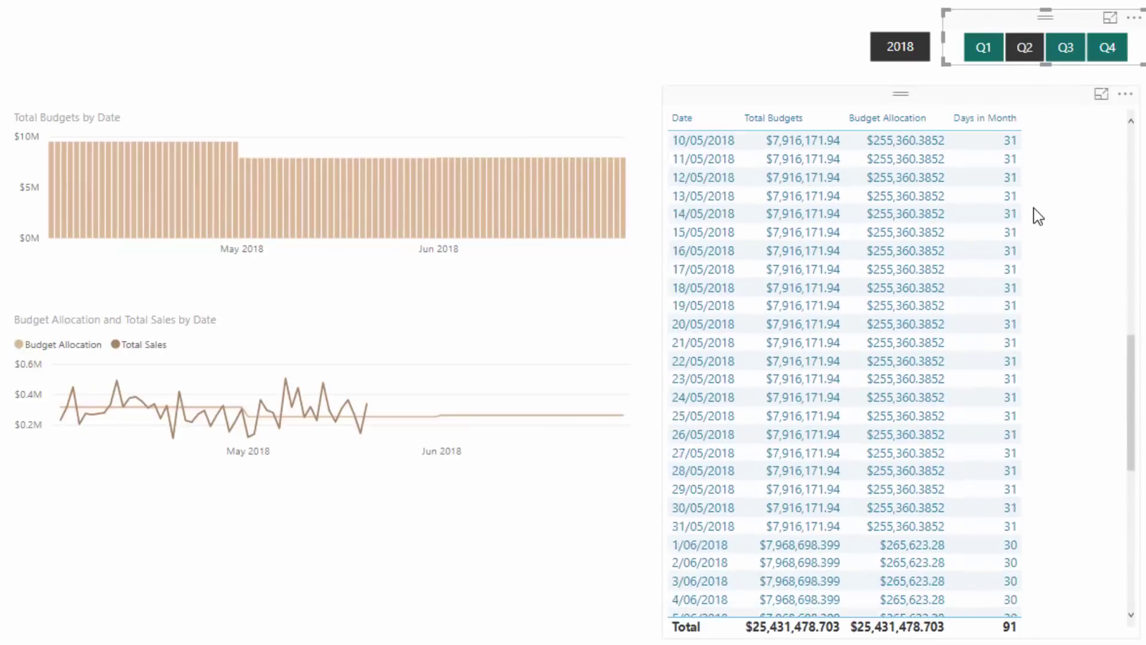
{"action": "scroll", "coordinate": [1037, 229], "scroll_direction": "down", "scroll_amount": 5}
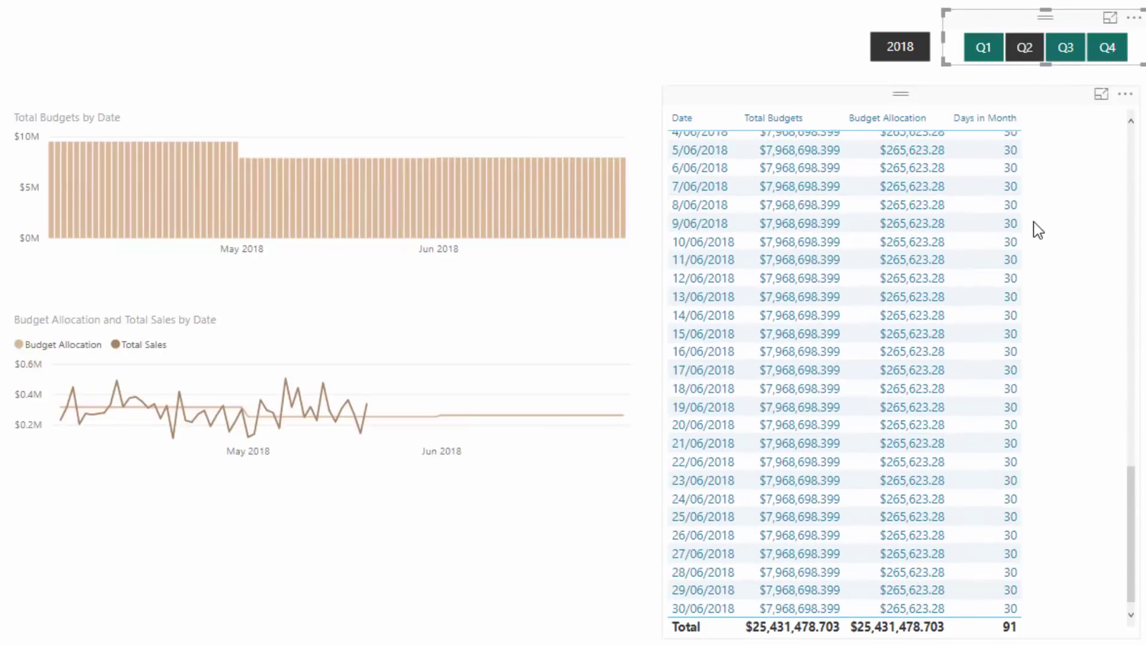
{"action": "left_click", "coordinate": [998, 41]}
{"action": "scroll", "coordinate": [1116, 203], "scroll_direction": "up", "scroll_amount": 2}
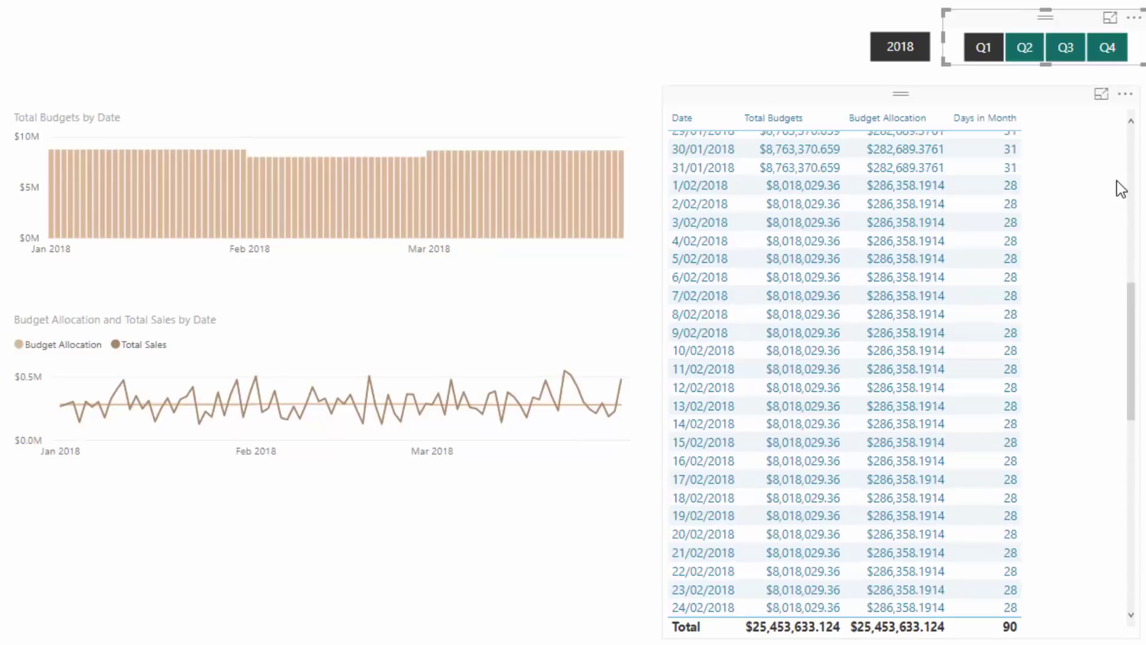
{"action": "scroll", "coordinate": [1116, 181], "scroll_direction": "up", "scroll_amount": 8}
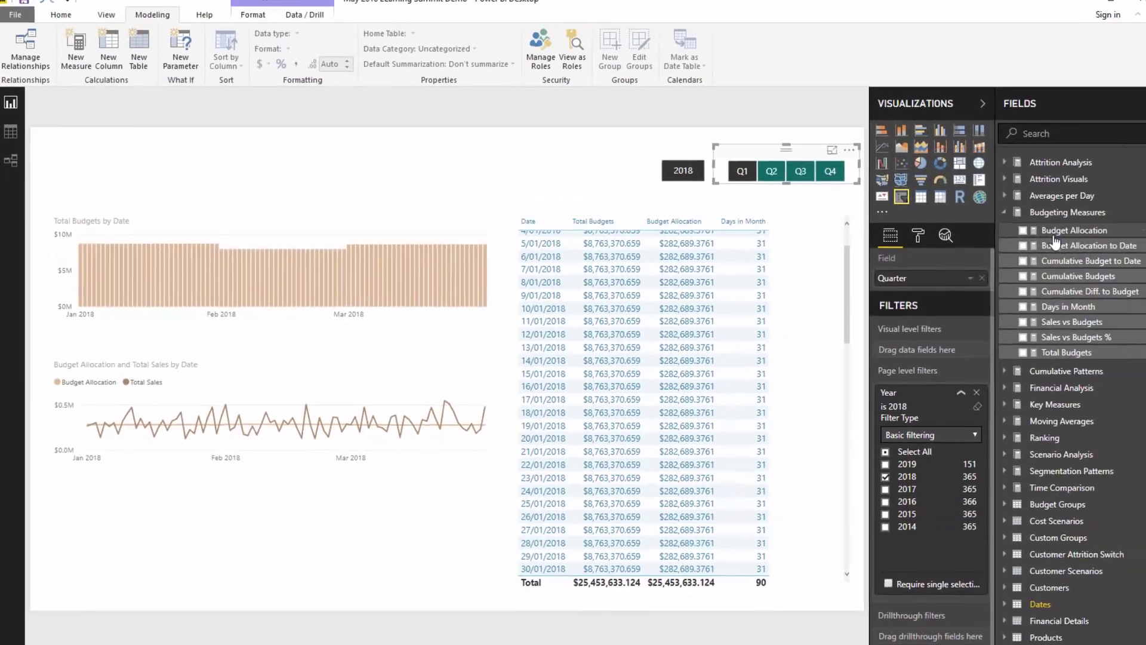
Step: Open the Budget Allocation formula and highlight its two variable definitions and the DIVIDE( DailyBudget, MonthDays, 0 ) line
{"action": "left_click", "coordinate": [1054, 235]}
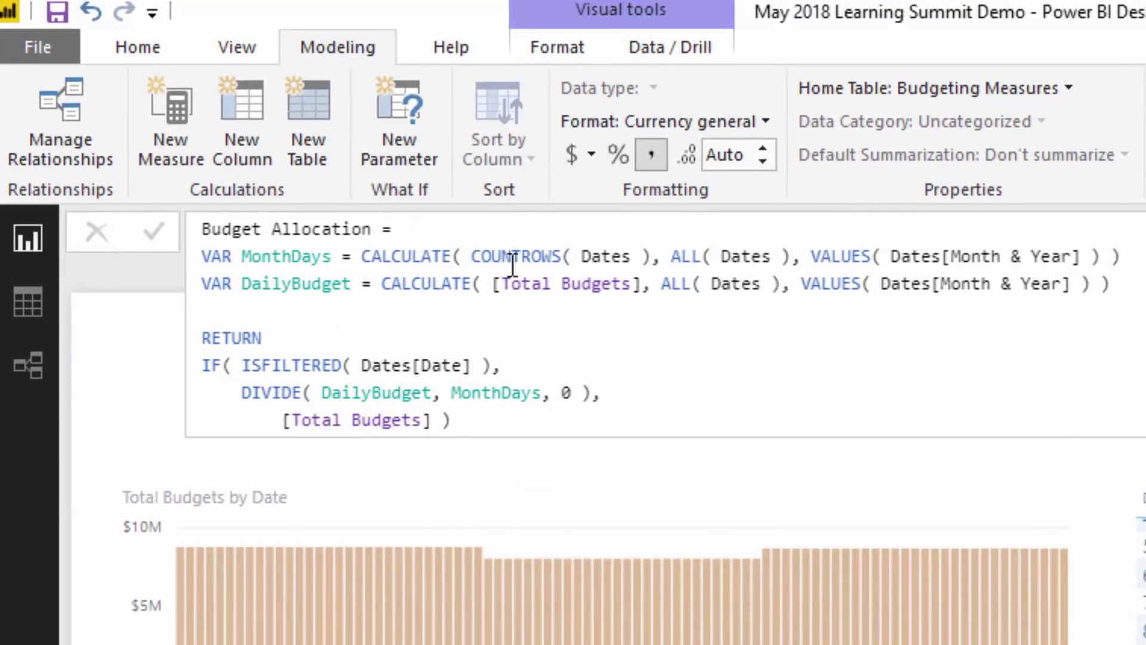
{"action": "left_click_drag", "start_coordinate": [1122, 284], "coordinate": [181, 248]}
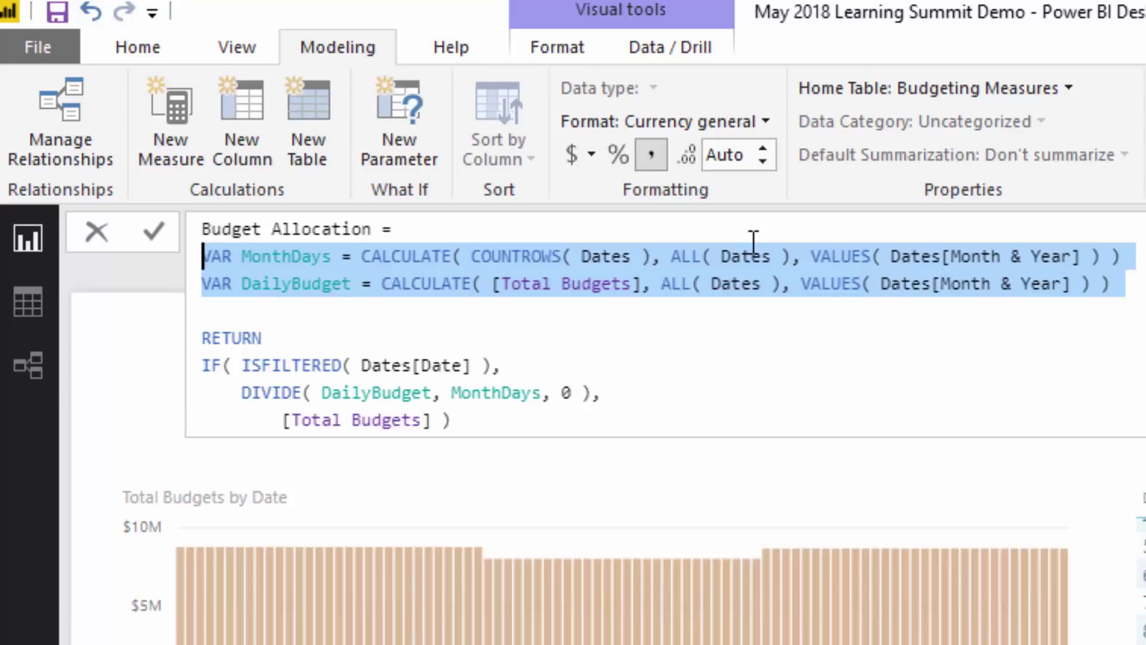
{"action": "left_click", "coordinate": [654, 286]}
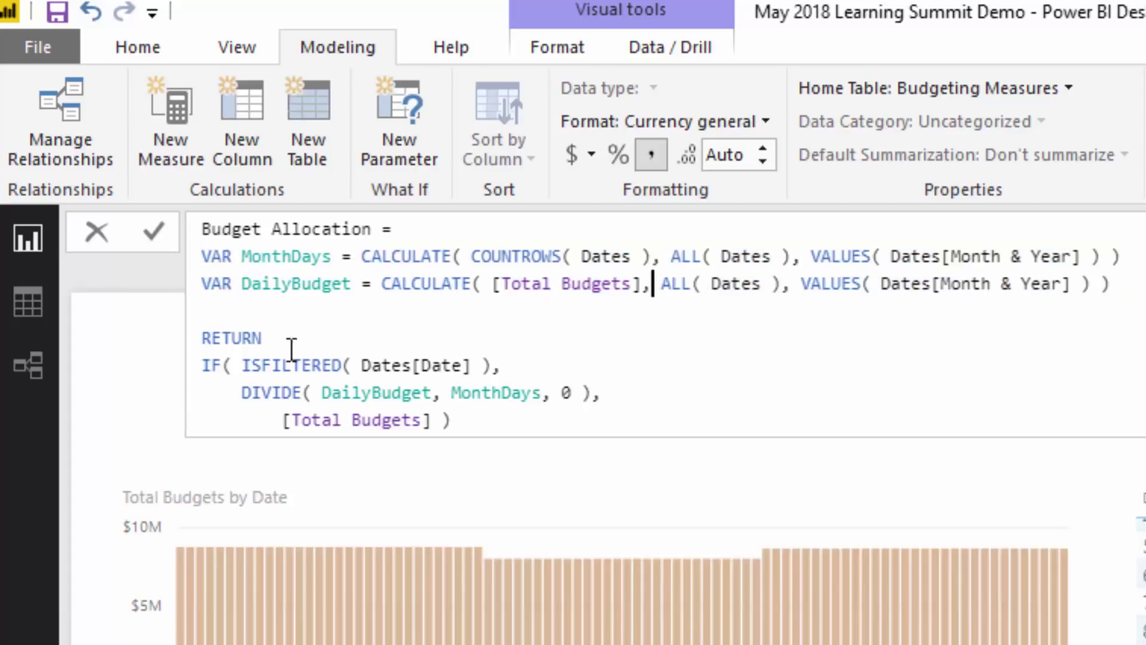
{"action": "mouse_move", "coordinate": [234, 393]}
{"action": "left_mouse_down"}
{"action": "mouse_move", "coordinate": [679, 391]}
{"action": "mouse_move", "coordinate": [665, 402]}
{"action": "mouse_move", "coordinate": [673, 391]}
{"action": "mouse_move", "coordinate": [222, 393]}
{"action": "left_mouse_up"}
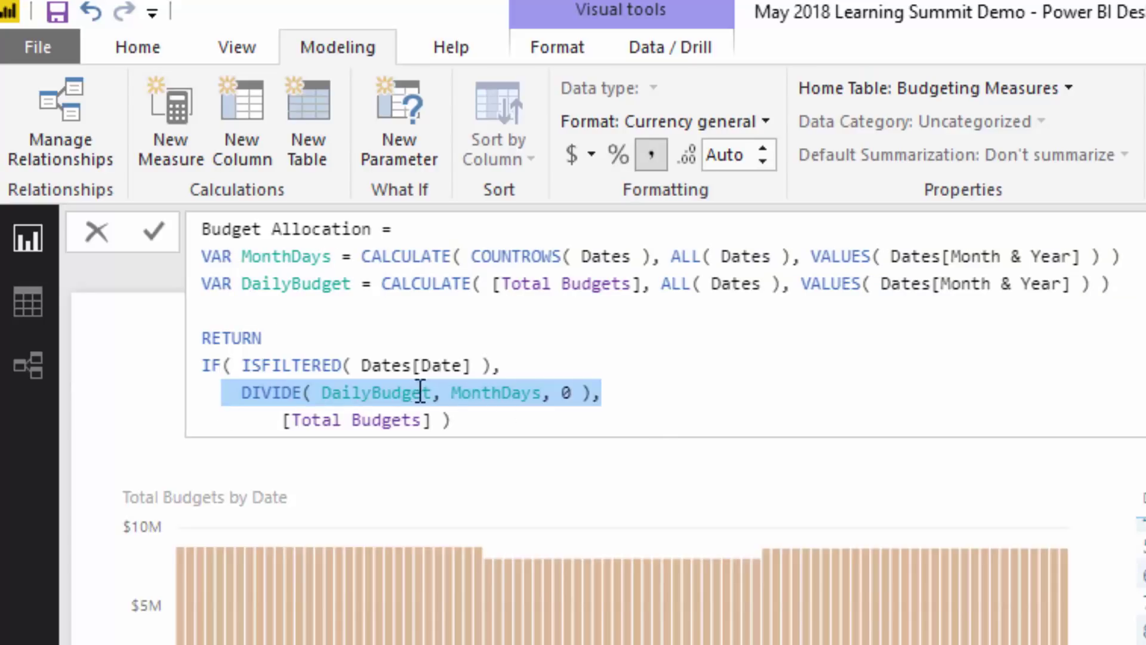
Step: Replace the DailyBudget variable's CALCULATE expression with [Total Budgets], commit the formula and highlight MonthDays in the DIVIDE line
{"action": "double_click", "coordinate": [388, 286]}
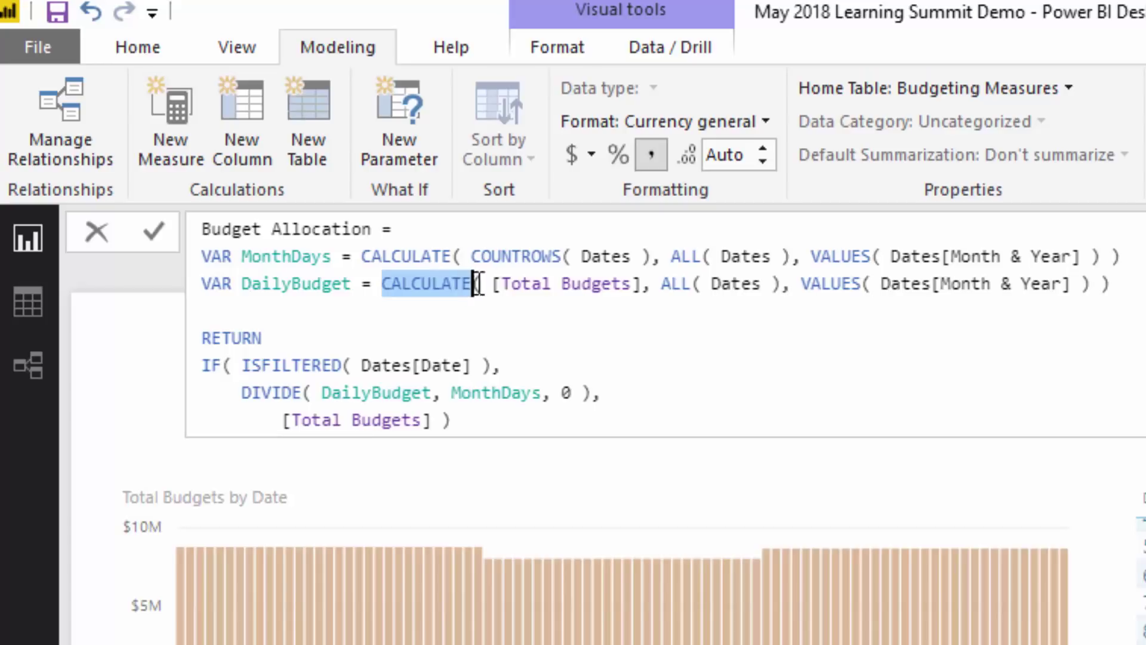
{"action": "left_click_drag", "start_coordinate": [1135, 286], "coordinate": [386, 289]}
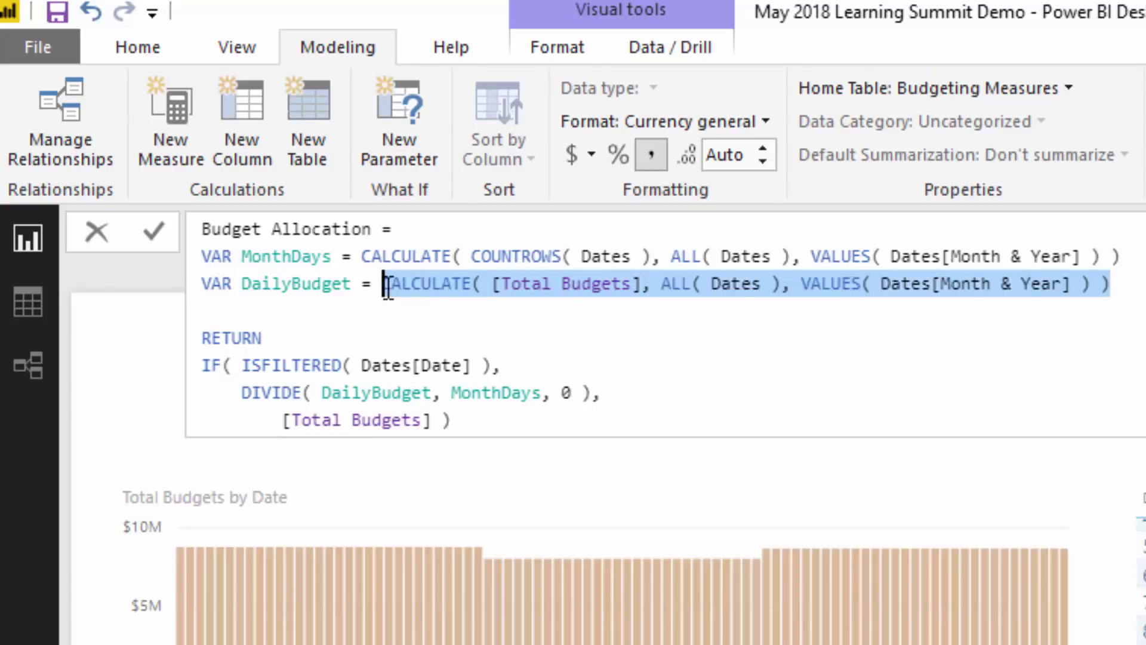
{"action": "type", "text": "Total"}
{"action": "key", "text": "Tab"}
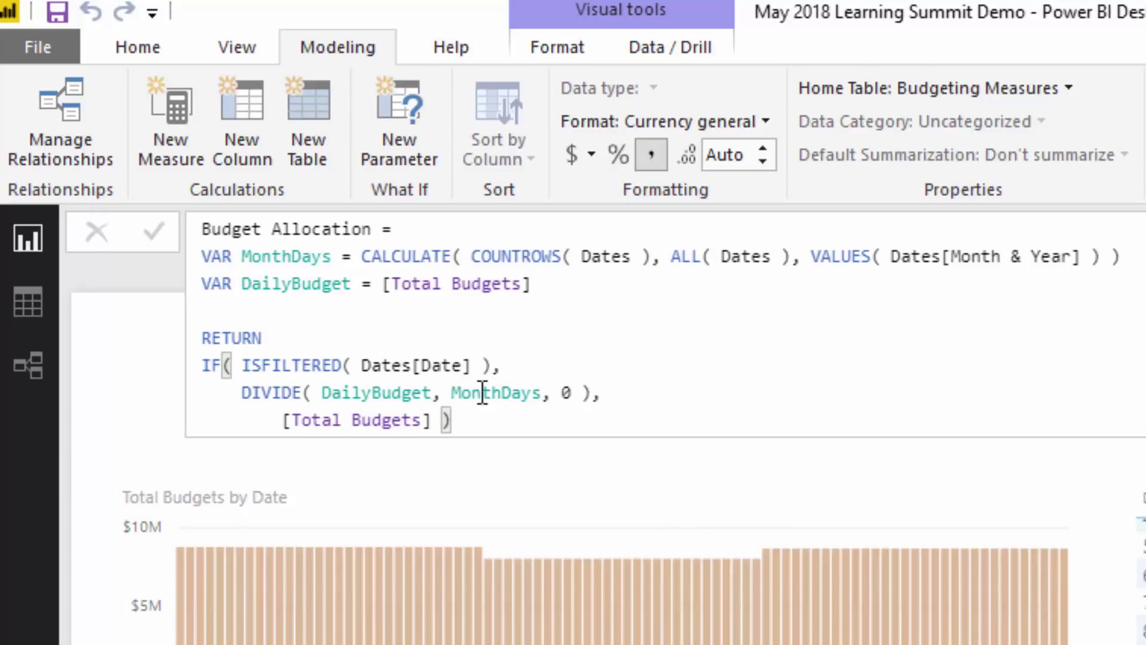
{"action": "left_click_drag", "start_coordinate": [471, 393], "coordinate": [544, 394]}
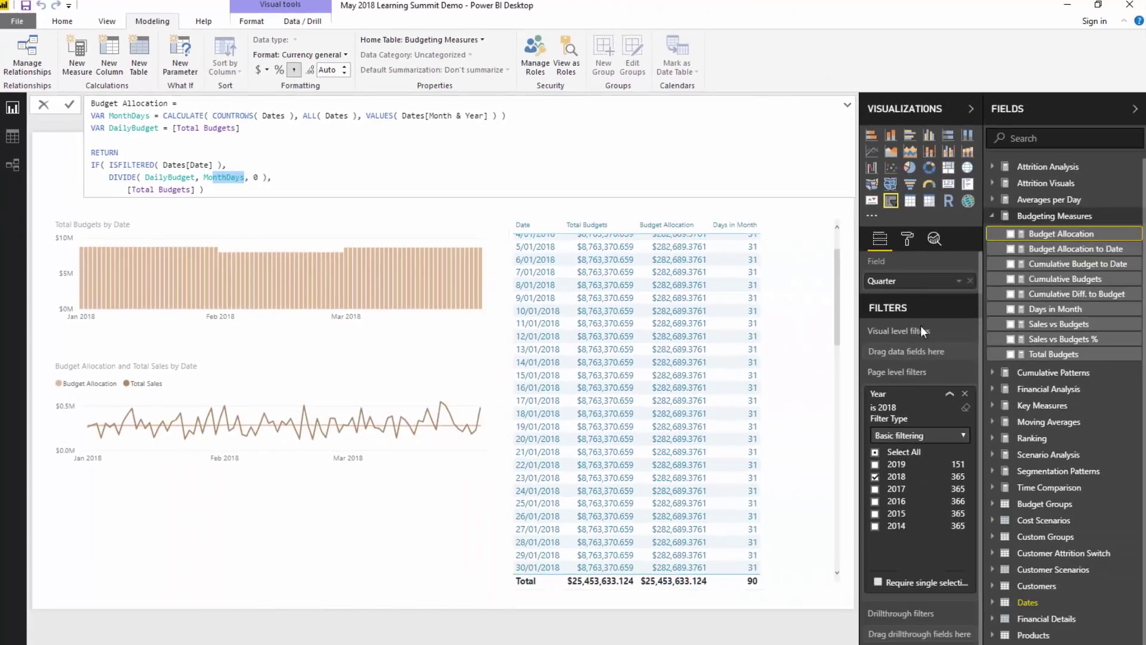
Step: Leave the formula and remove the Days in Month column from the date table
{"action": "left_click", "coordinate": [950, 331]}
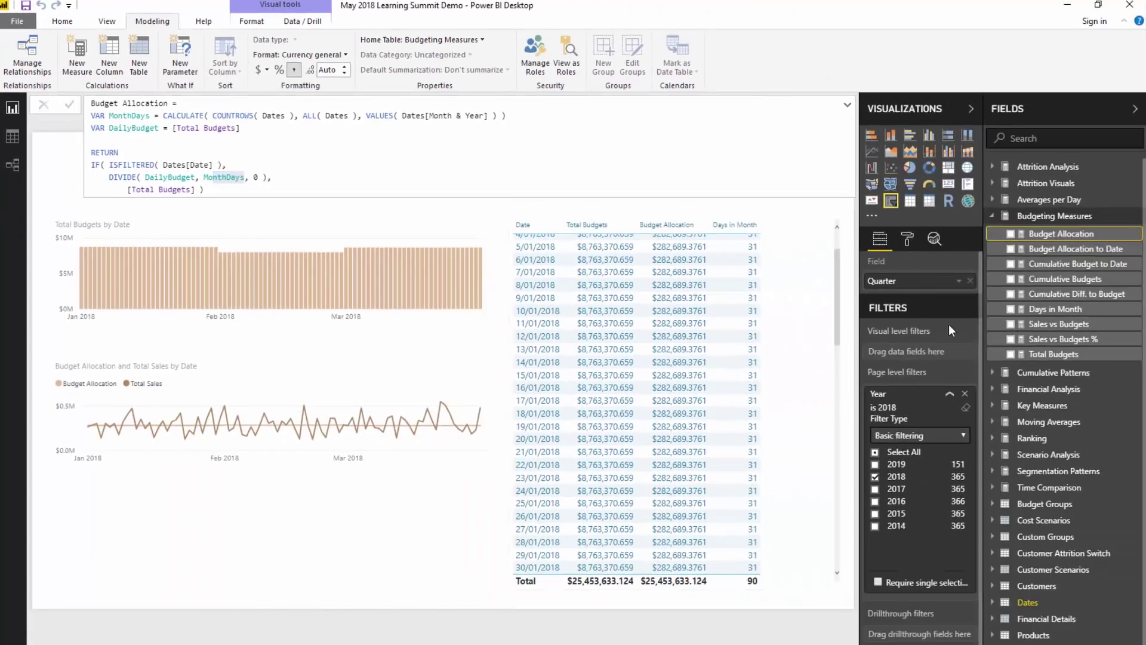
{"action": "left_click", "coordinate": [907, 238]}
{"action": "left_click", "coordinate": [880, 238]}
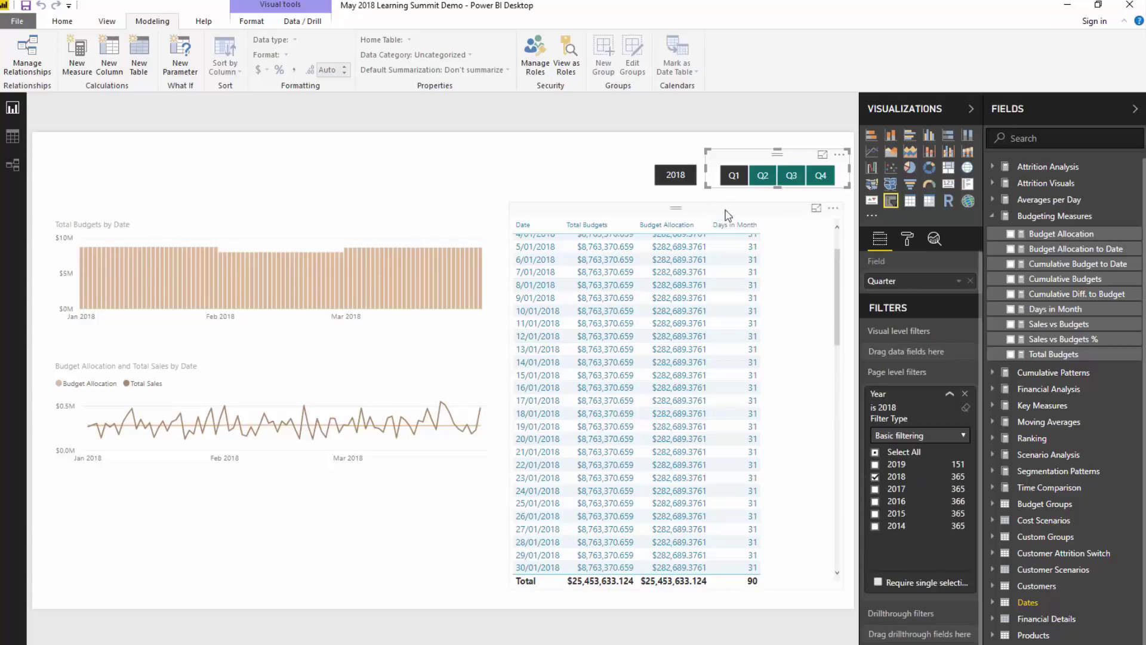
{"action": "left_click", "coordinate": [970, 332]}
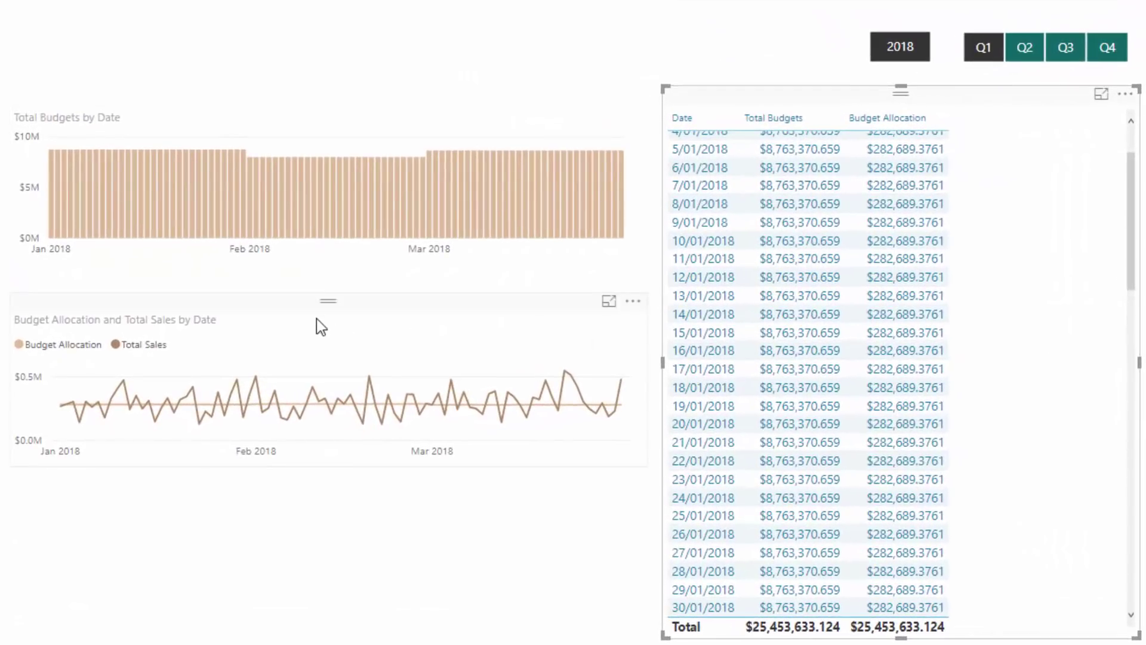
Step: Enlarge the Budget Allocation and Total Sales chart in focus mode and make it a line and stacked column chart with Budget Allocation as the line
{"action": "left_click", "coordinate": [235, 332]}
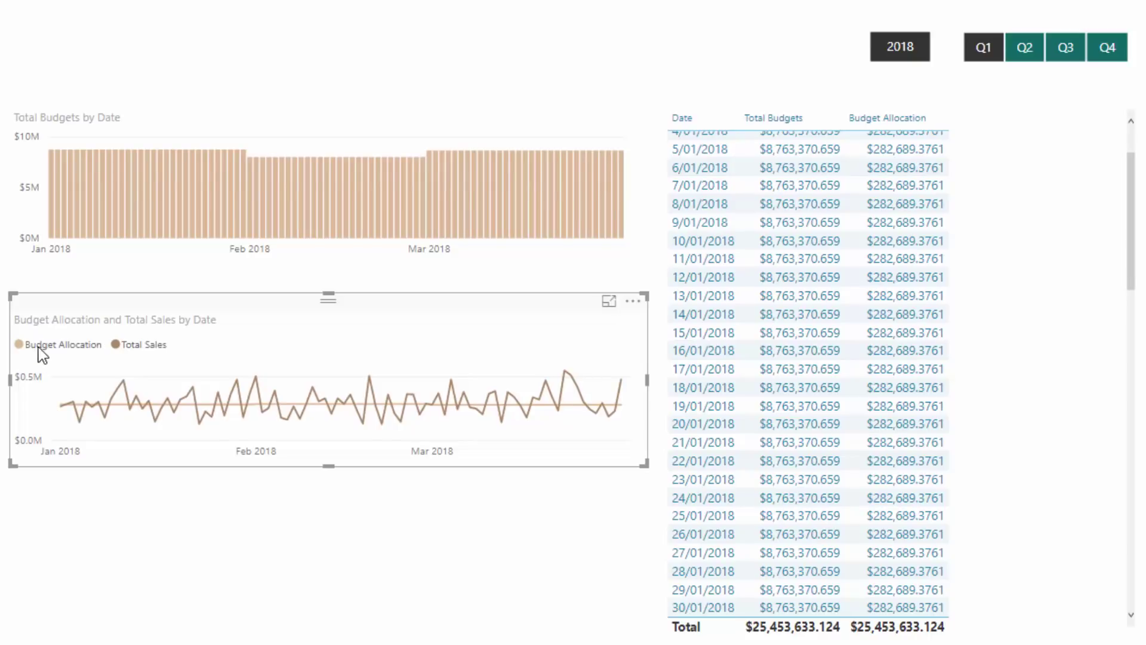
{"action": "left_click", "coordinate": [607, 299]}
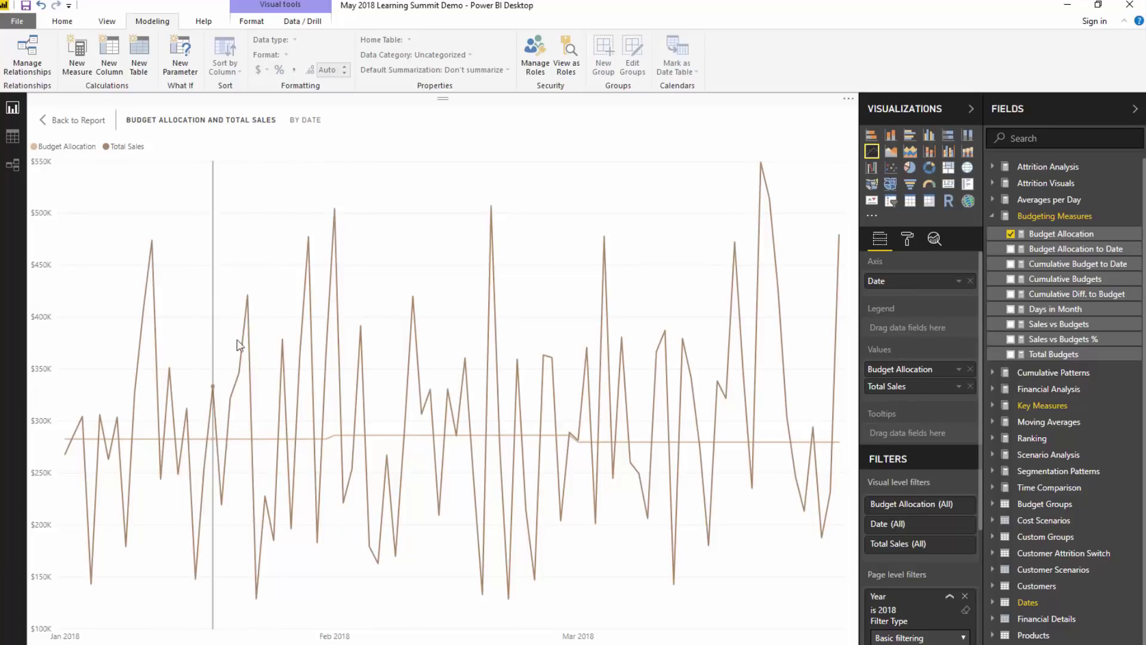
{"action": "left_click", "coordinate": [949, 153]}
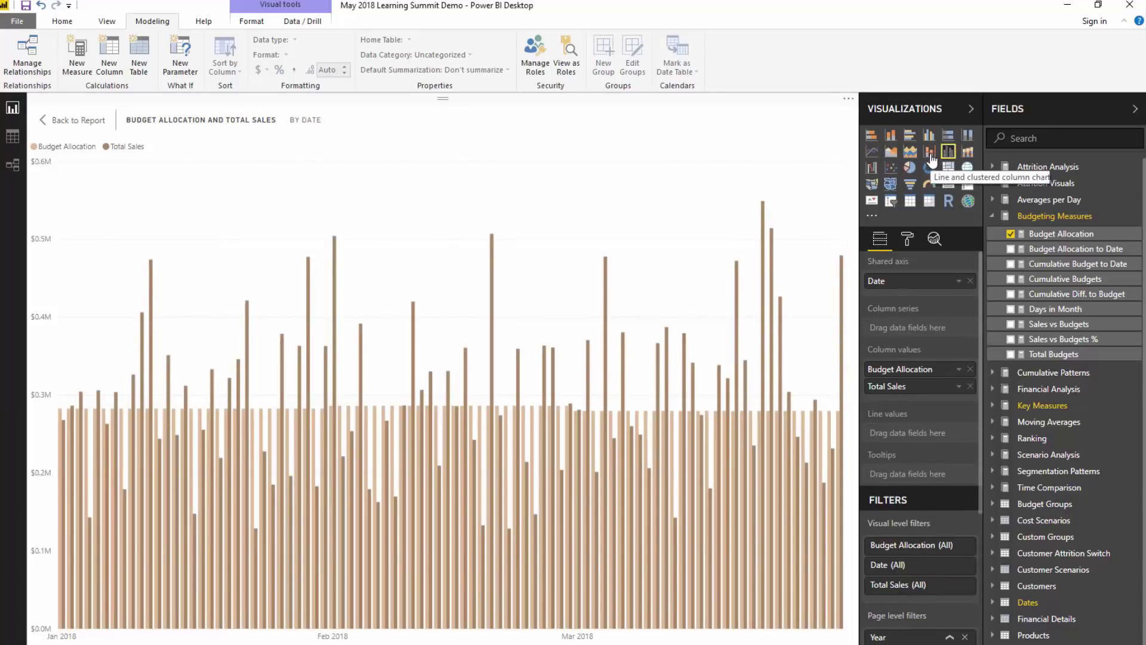
{"action": "left_click", "coordinate": [929, 152]}
{"action": "left_click_drag", "start_coordinate": [908, 395], "coordinate": [923, 441]}
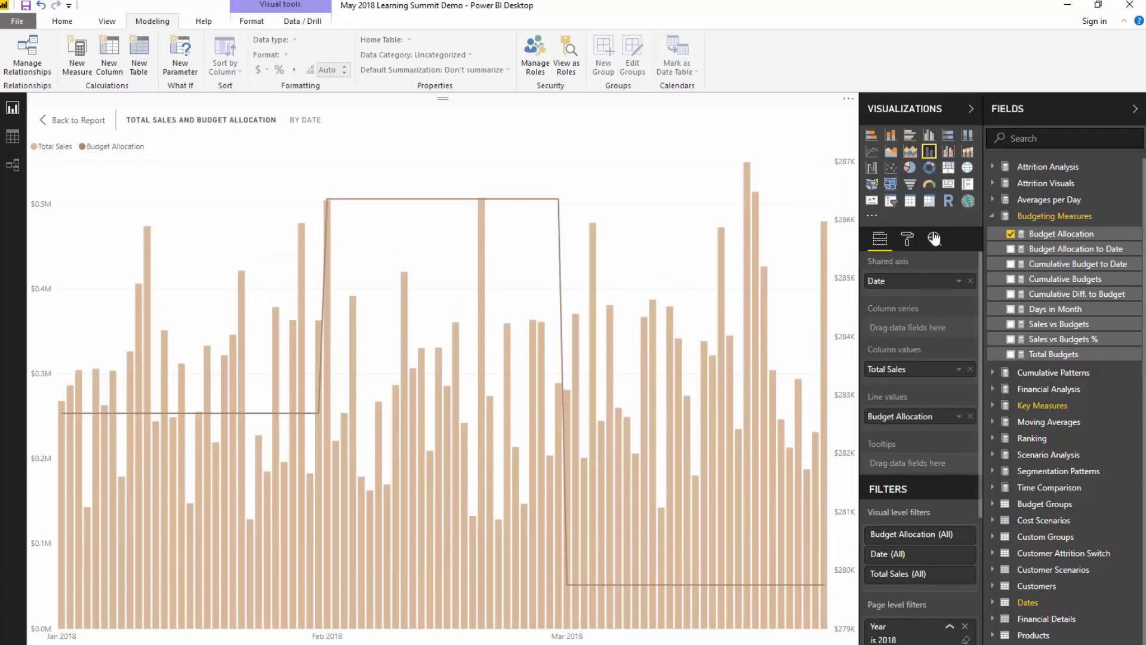
Step: Change the enlarged Total Sales and Budget Allocation chart to a line chart
{"action": "left_click", "coordinate": [907, 238]}
{"action": "left_click", "coordinate": [880, 239]}
{"action": "left_click", "coordinate": [872, 151]}
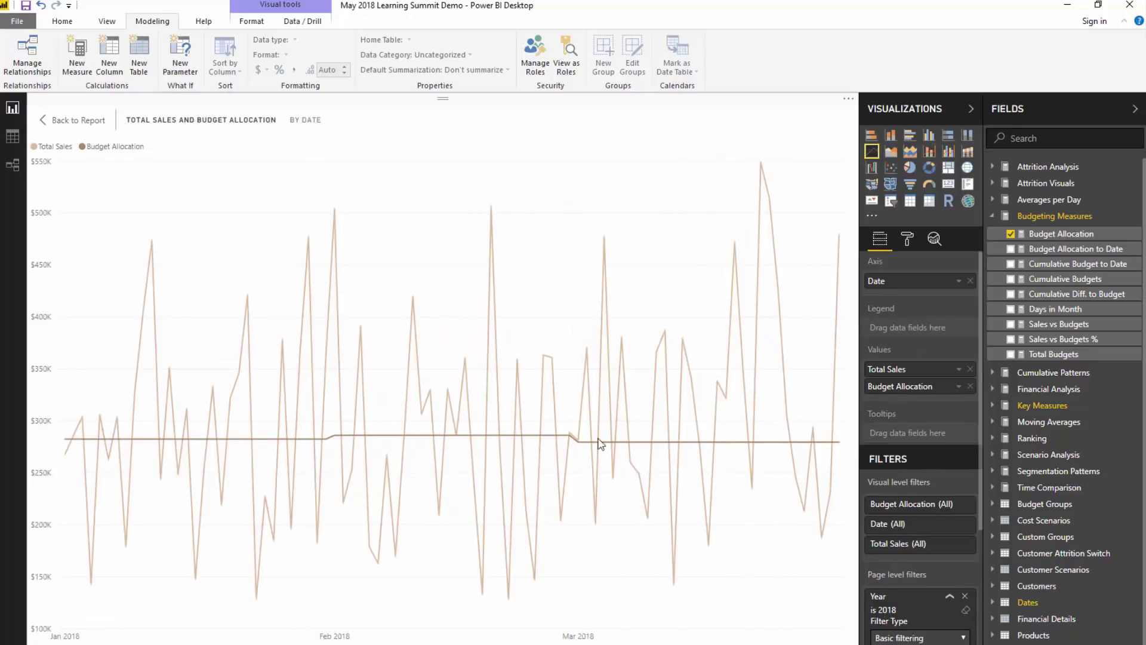
Step: Return from the enlarged chart to the report and review the table relationships and the Total Budgets measure's TREATAS formula
{"action": "left_click", "coordinate": [92, 122]}
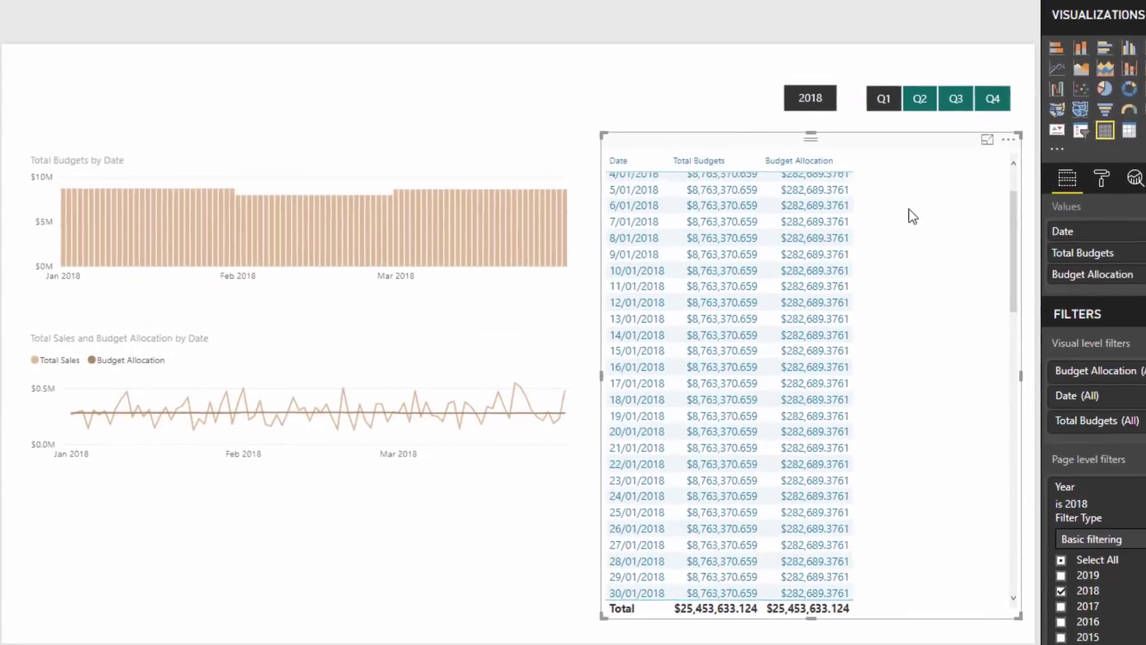
{"action": "scroll", "coordinate": [913, 216], "scroll_direction": "up", "scroll_amount": 2}
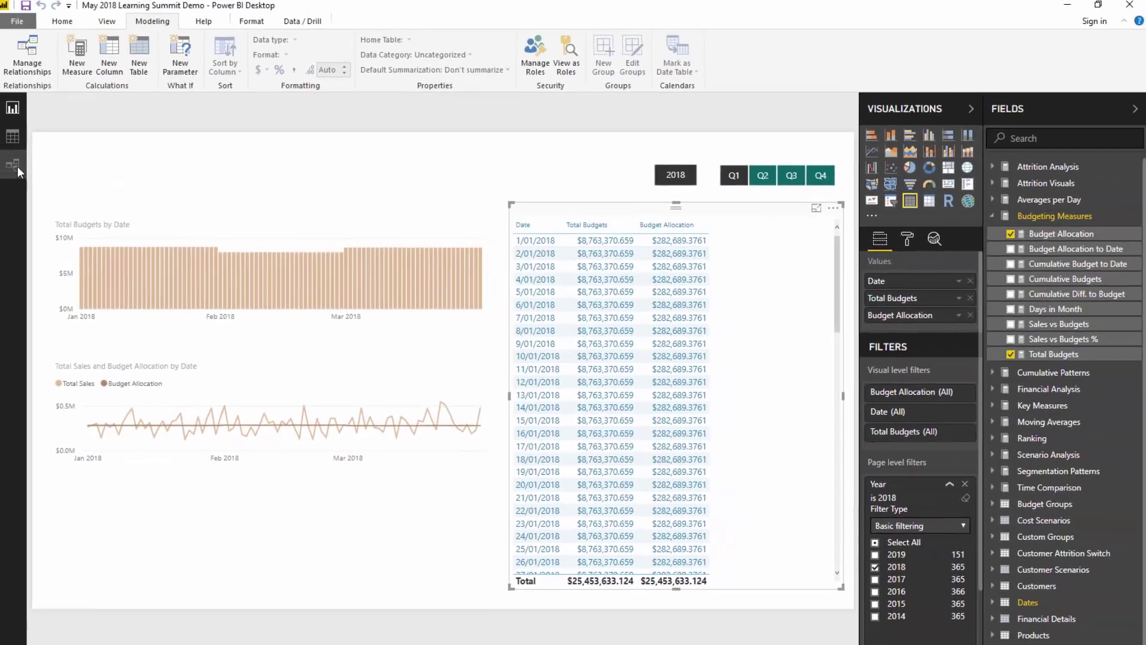
{"action": "left_click", "coordinate": [14, 165]}
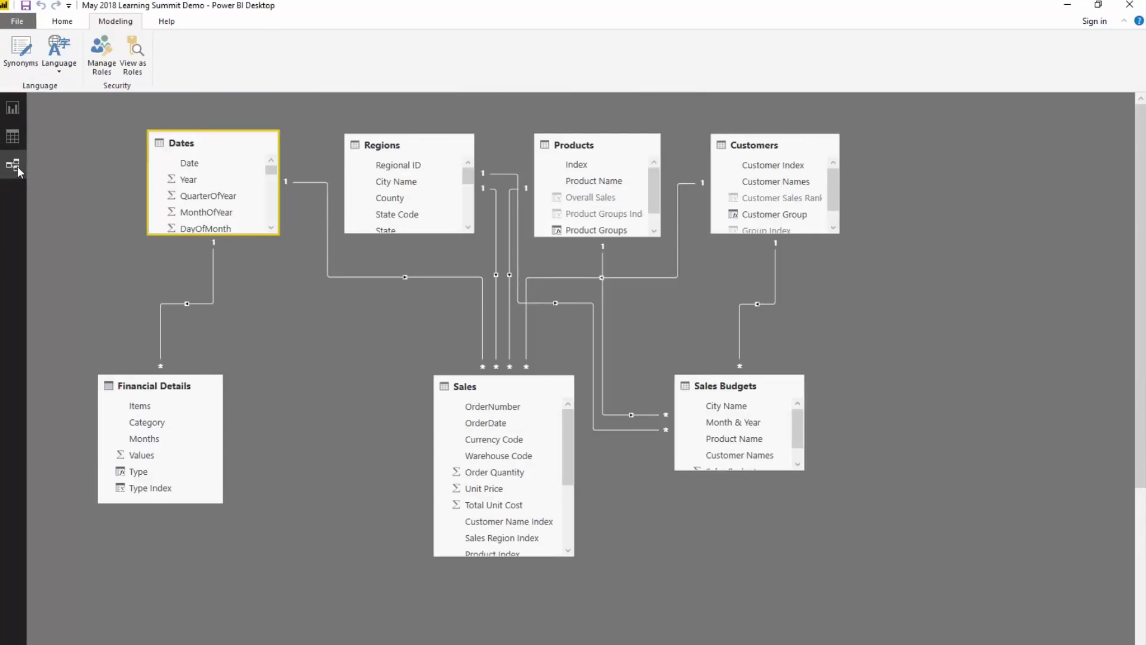
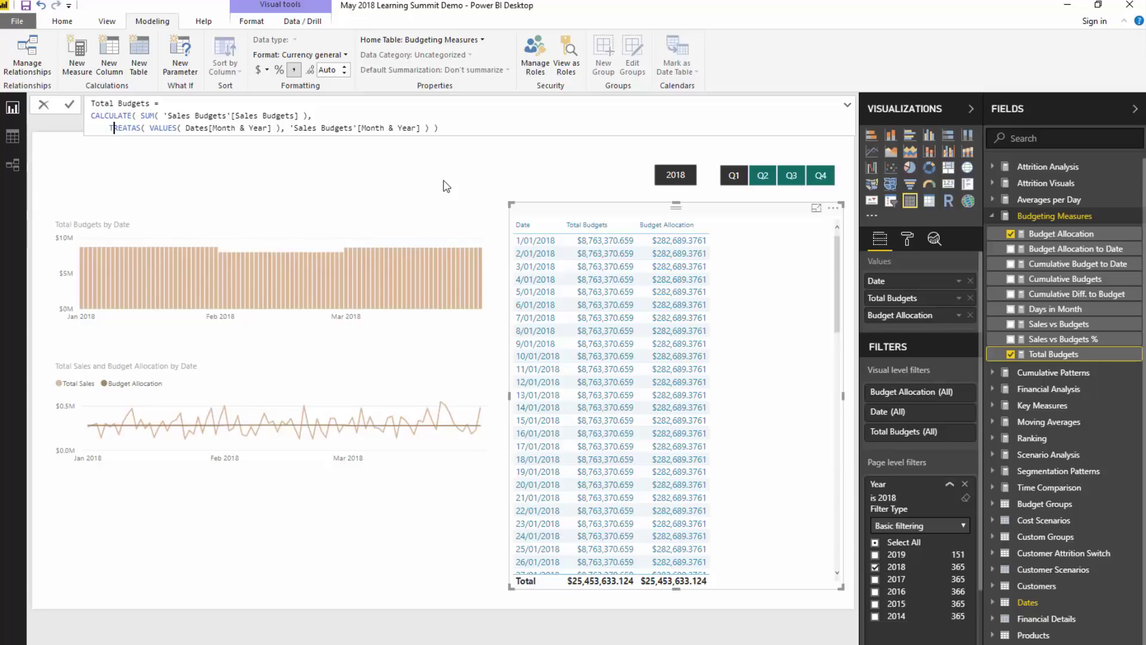
{"action": "key", "text": "Return"}
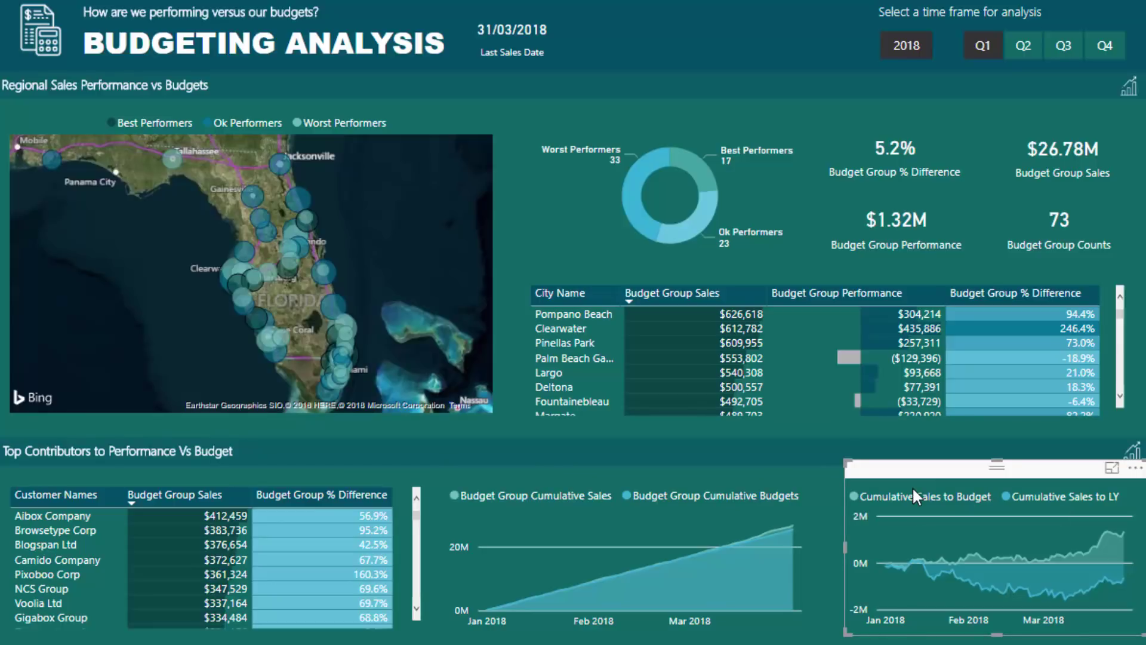
Step: Cross-filter the Budgeting Analysis page from the performance group donut chart, first by Best Performers and finally by Ok Performers
{"action": "left_click", "coordinate": [700, 175]}
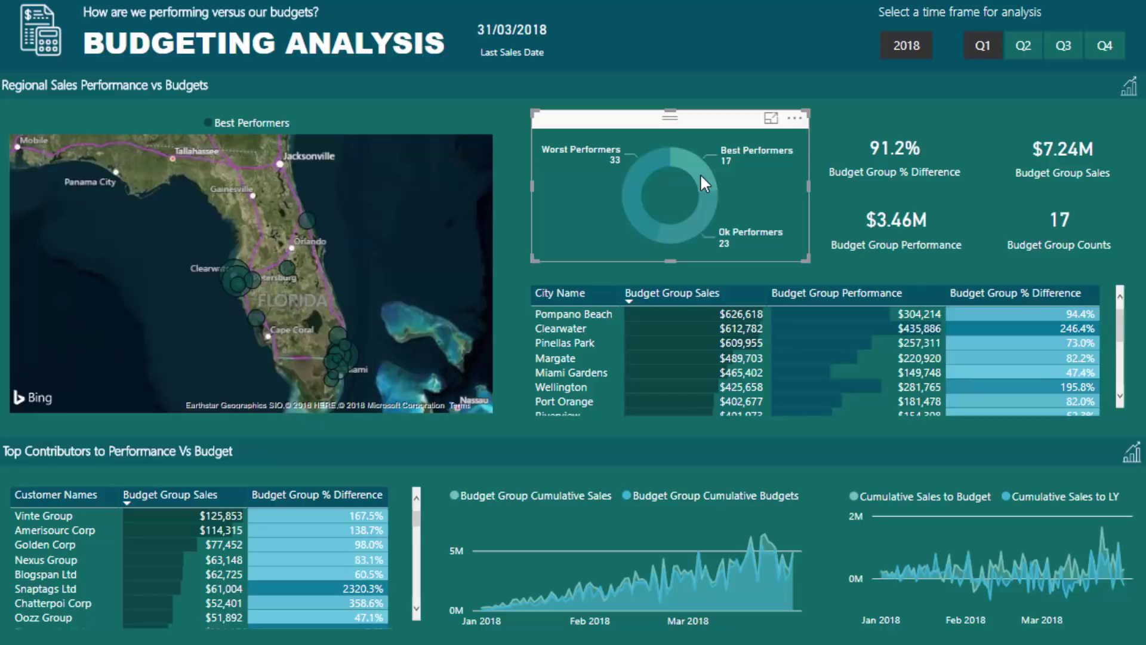
{"action": "left_click", "coordinate": [703, 197]}
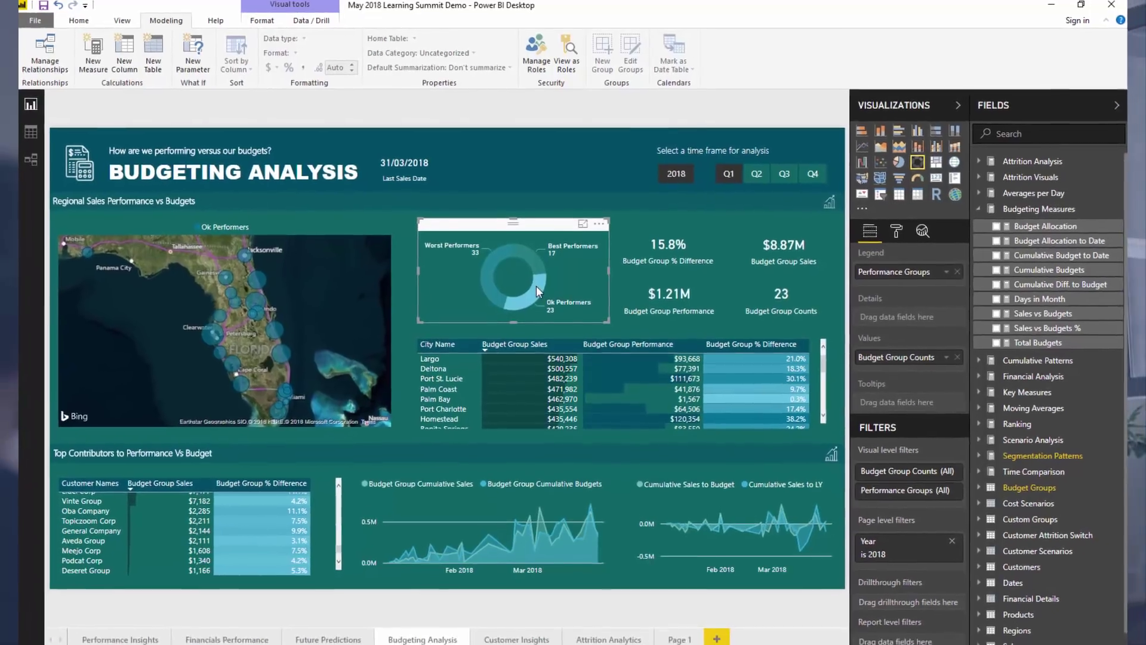
{"action": "mouse_move", "coordinate": [536, 286]}
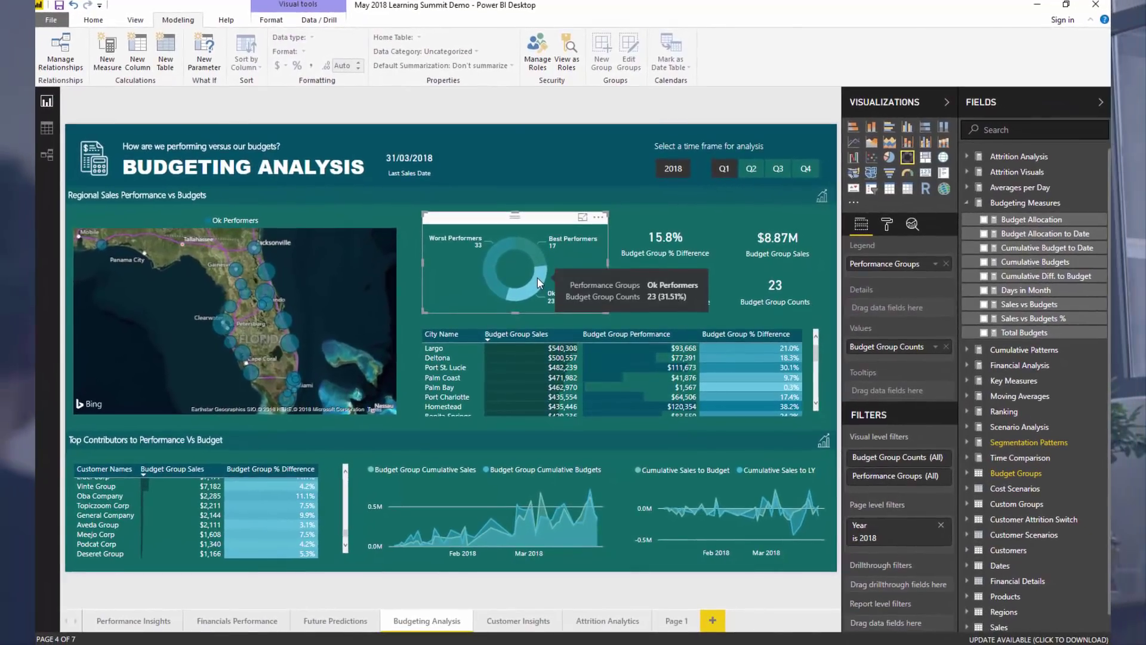